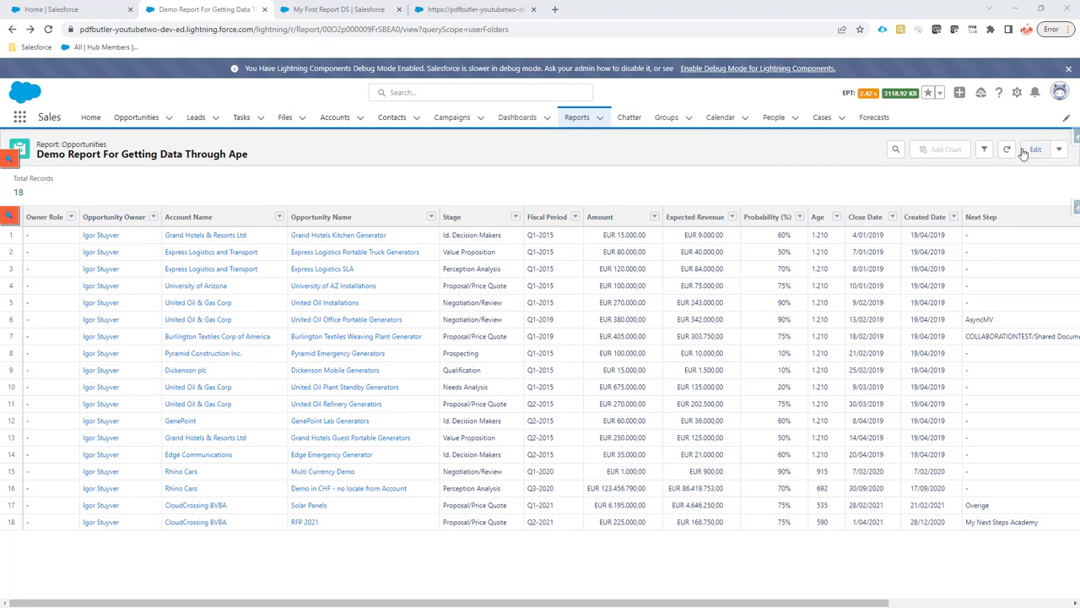
# Show the filter settings of the Demo Report For Getting Data Through Ape report
pyautogui.click(984, 148)
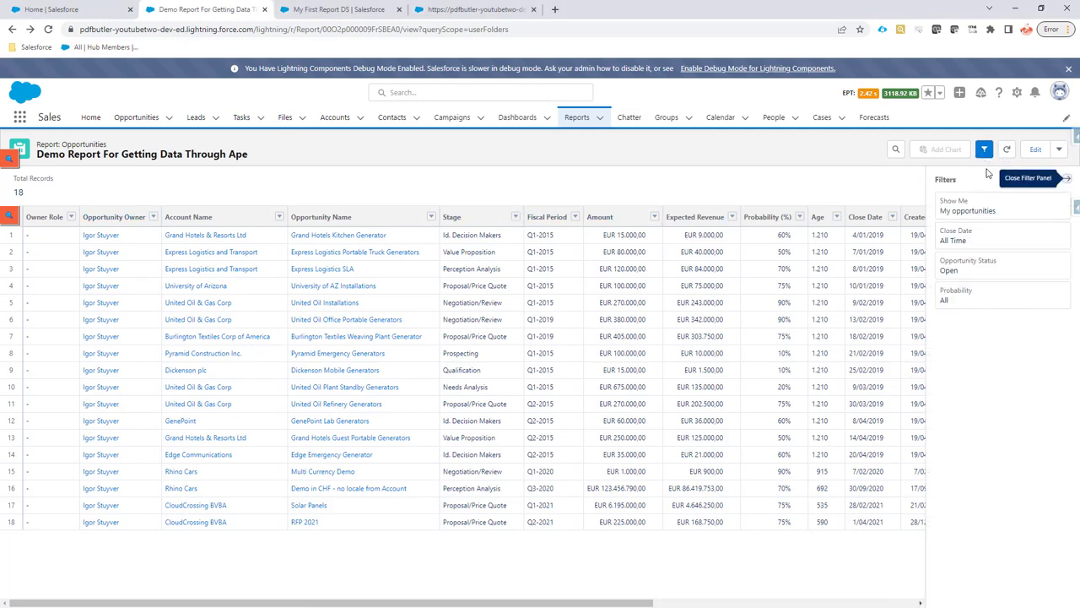
# From the Data Sources list, start a new data source of record type REPORT
pyautogui.click(312, 11)
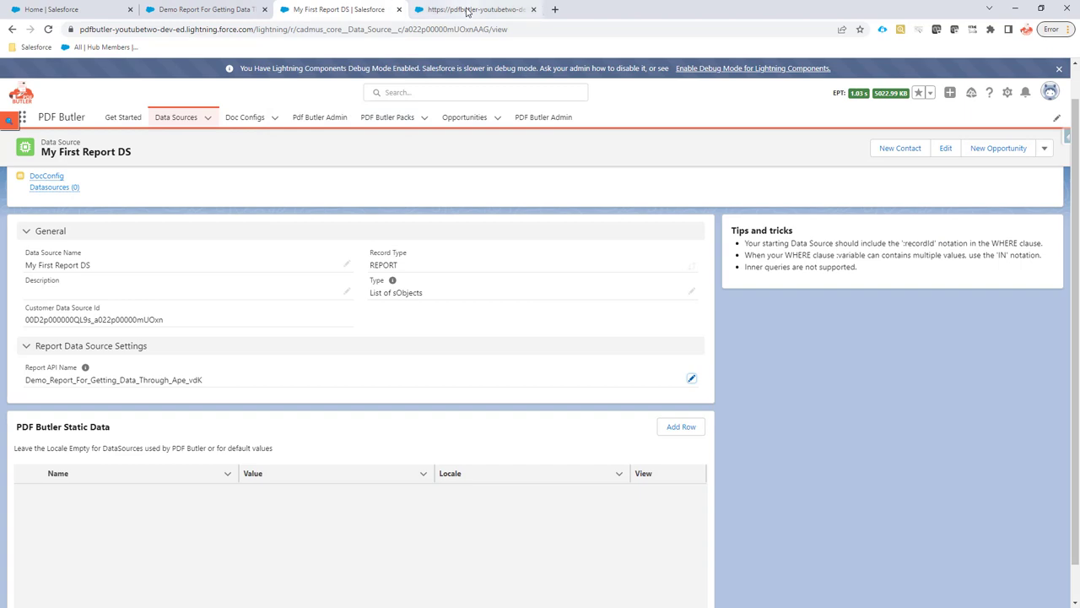
pyautogui.hotkey('alt', 'Left')
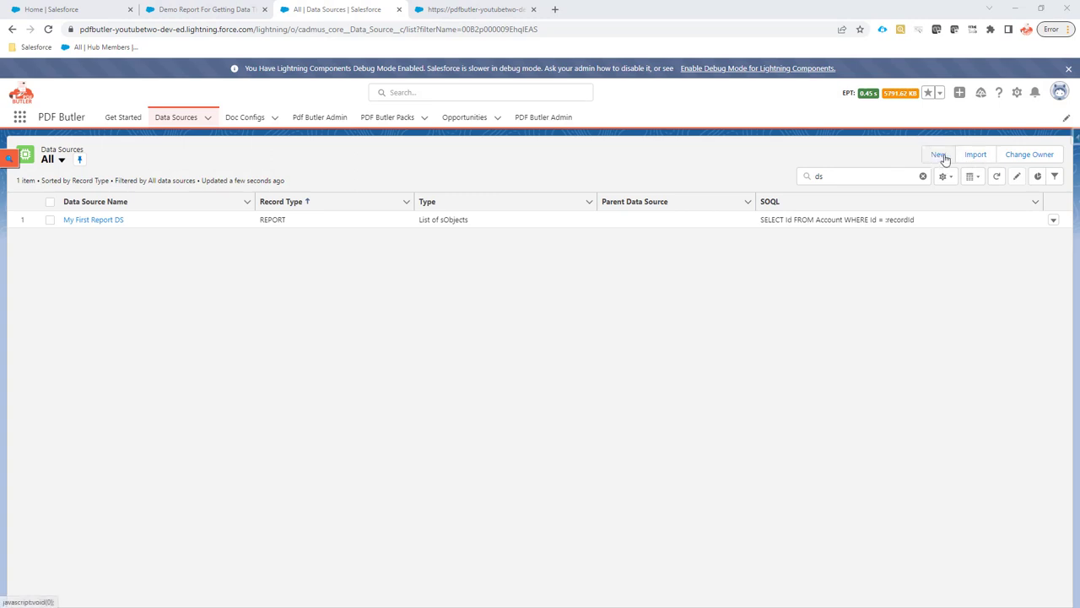
pyautogui.click(207, 117)
pyautogui.click(201, 141)
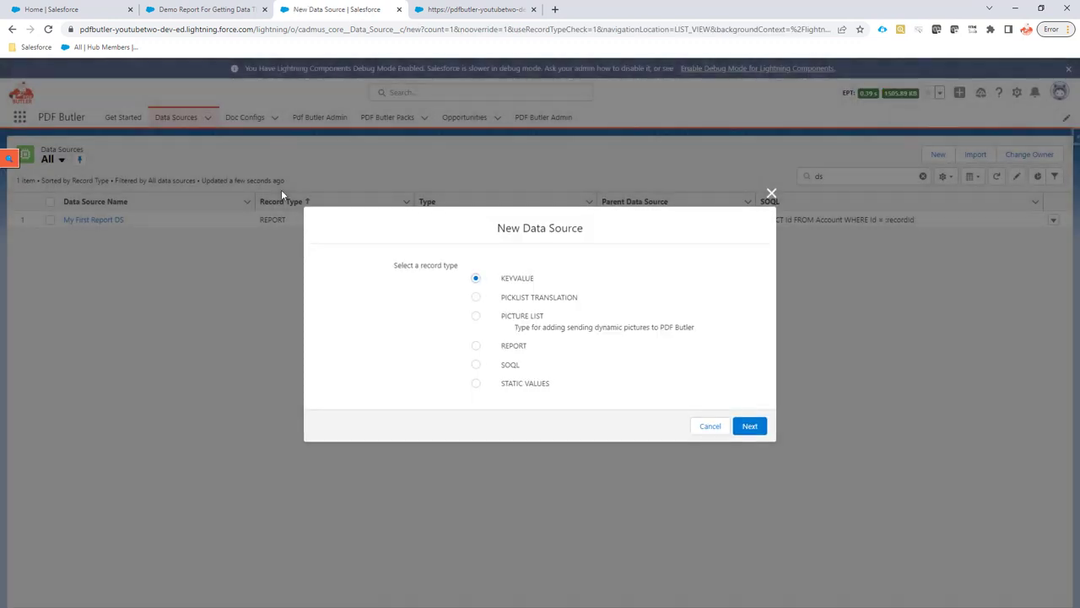
pyautogui.click(504, 348)
pyautogui.click(749, 427)
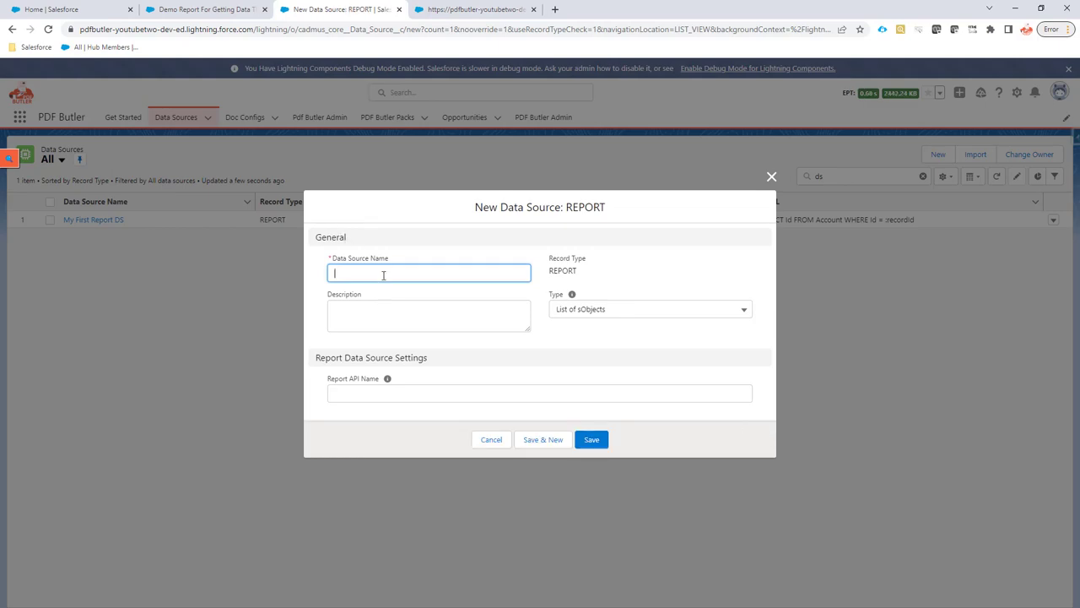
pyautogui.click(382, 274)
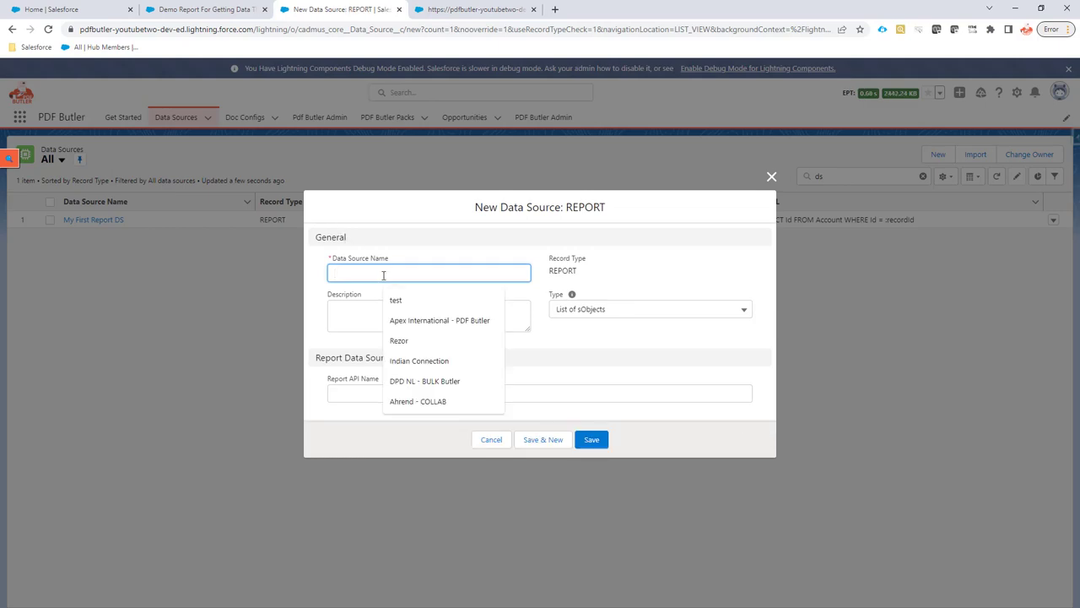
# Name the data source 'Demo Report For Getting Data', copying the title from the report
pyautogui.click(208, 10)
pyautogui.moveTo(38, 159); pyautogui.dragTo(166, 160)
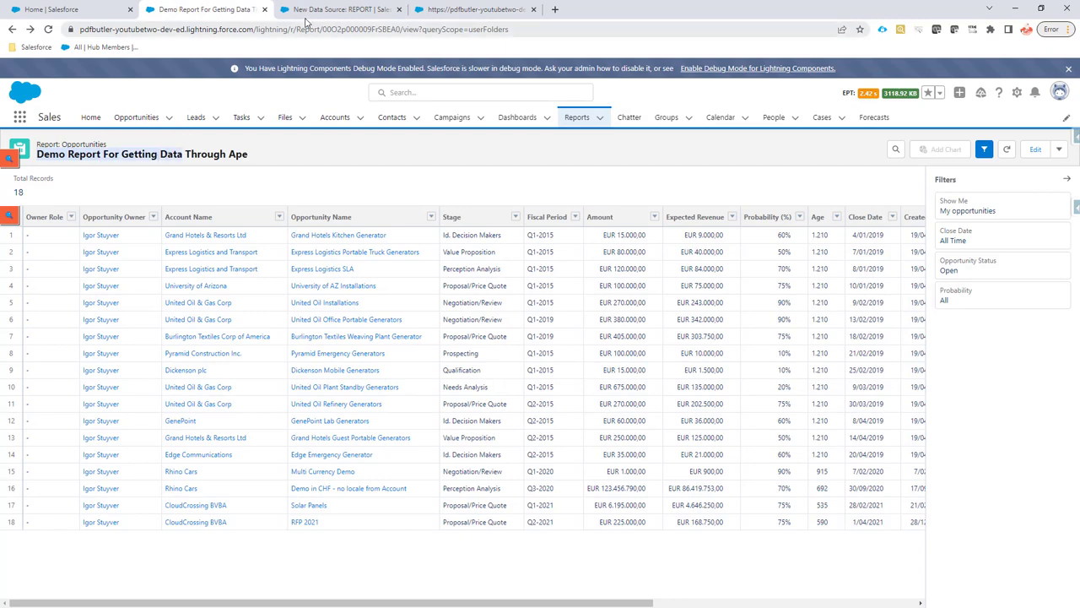
pyautogui.hotkey('ctrl', 'Tab')
pyautogui.click(361, 266)
pyautogui.write('Demo Report For Getting Data')
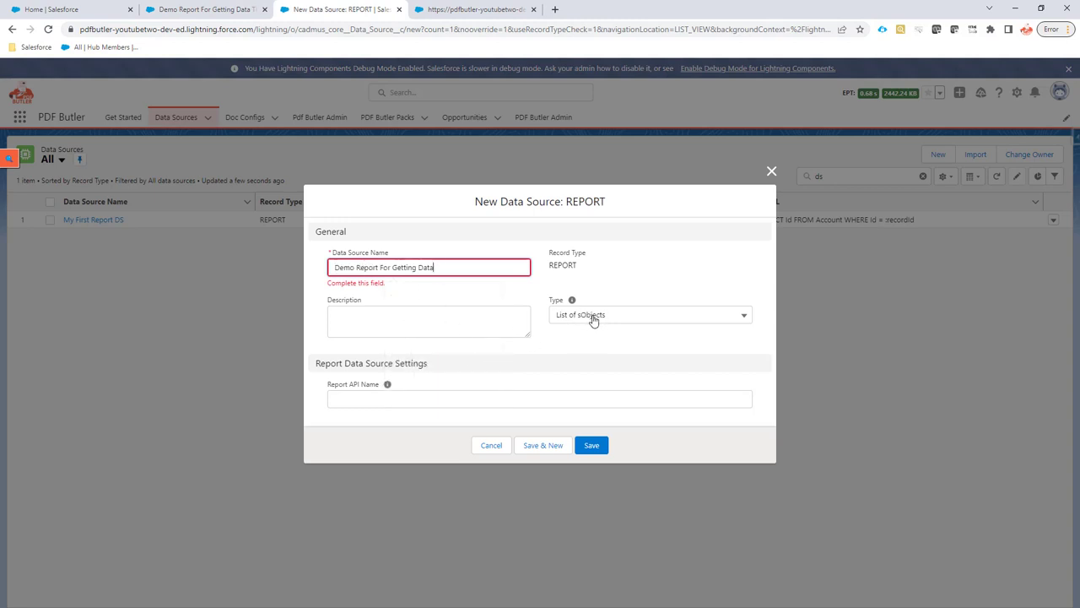
pyautogui.click(400, 395)
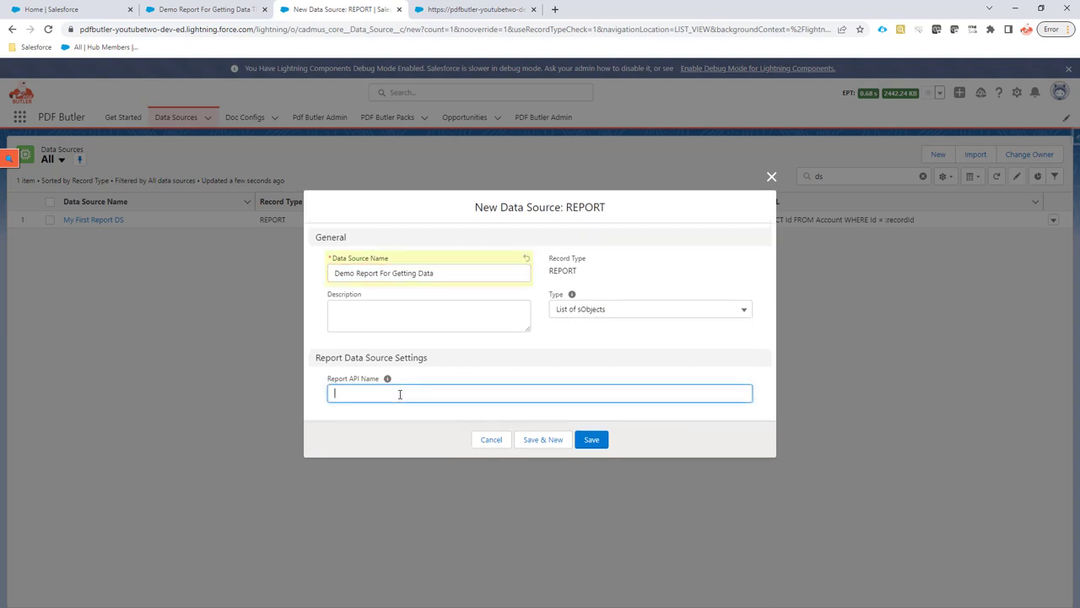
pyautogui.click(233, 13)
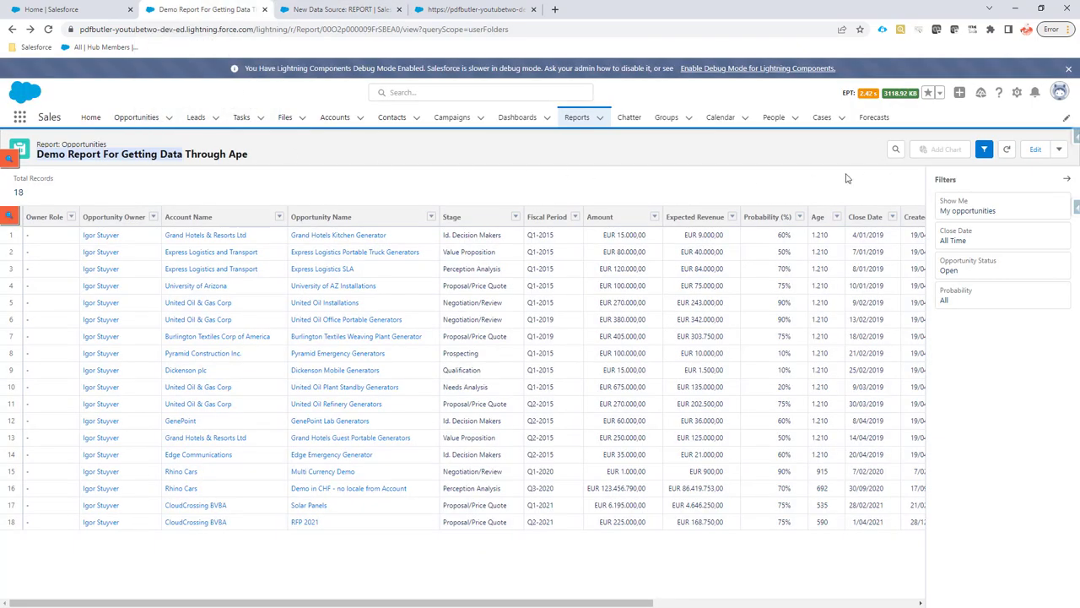
# Copy the Report Unique Name from the report's properties in Salesforce Classic
pyautogui.click(1064, 180)
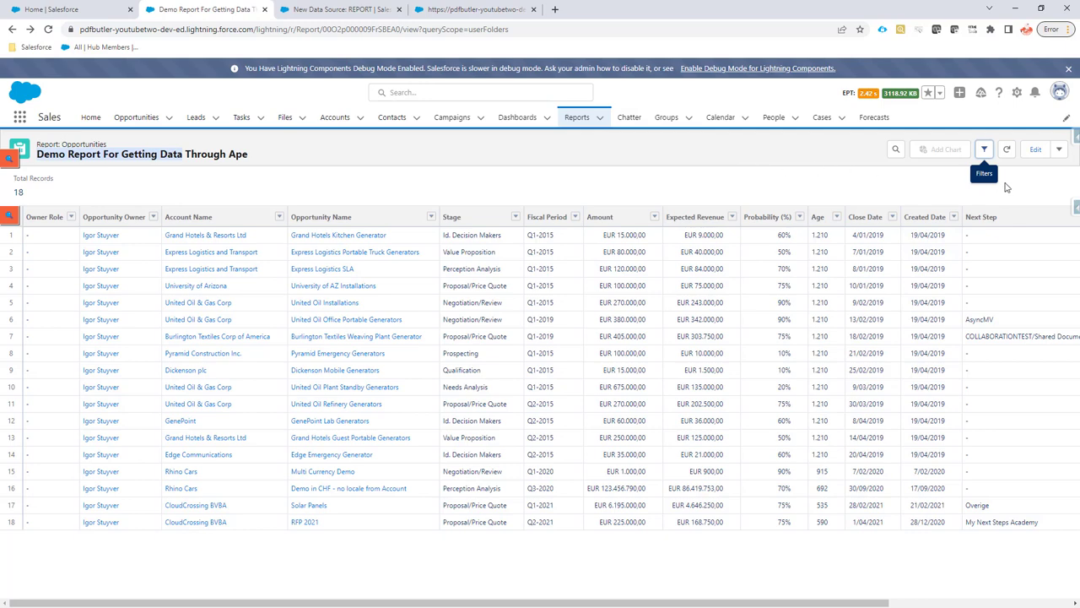
pyautogui.click(1059, 149)
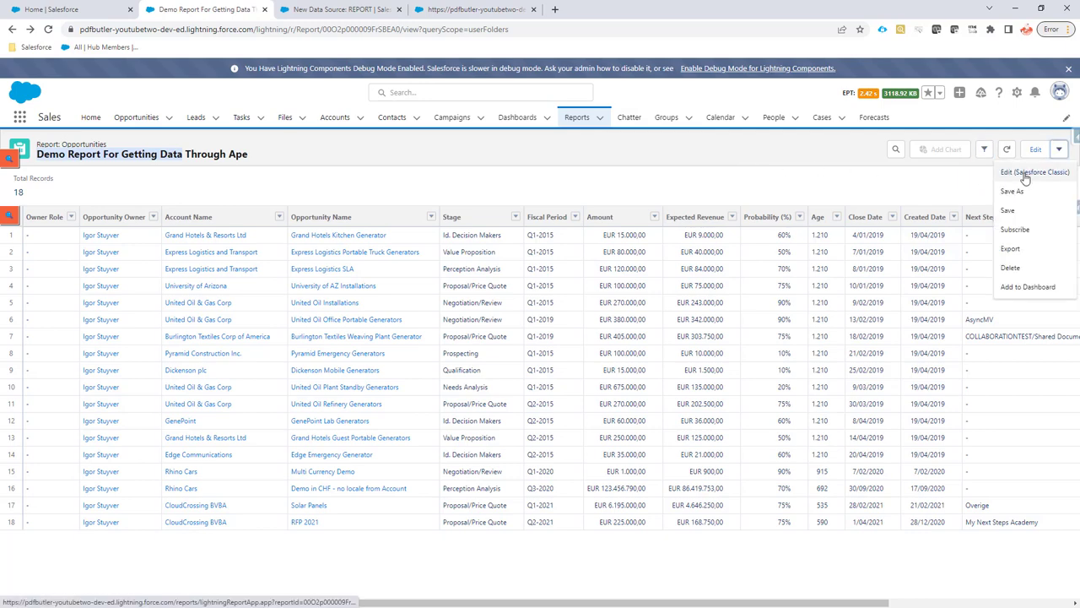
pyautogui.click(1026, 173)
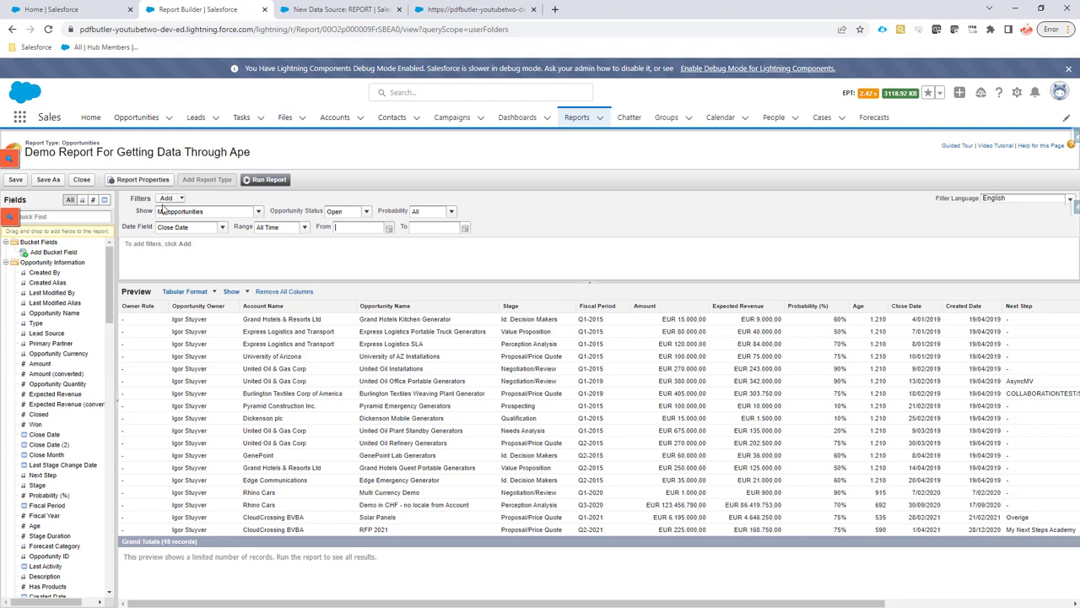
pyautogui.click(140, 180)
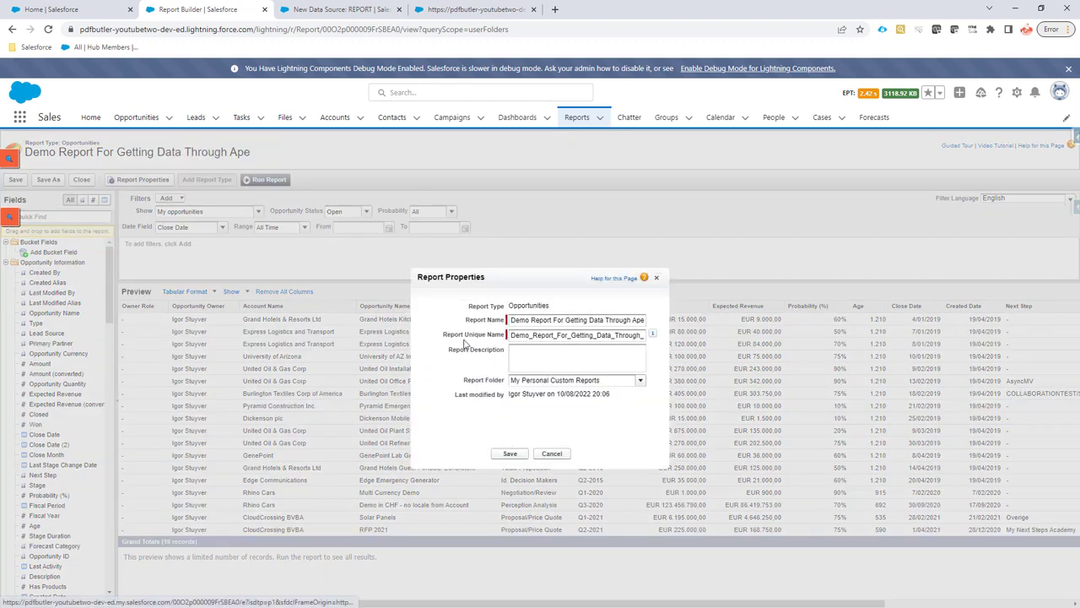
pyautogui.doubleClick(555, 335)
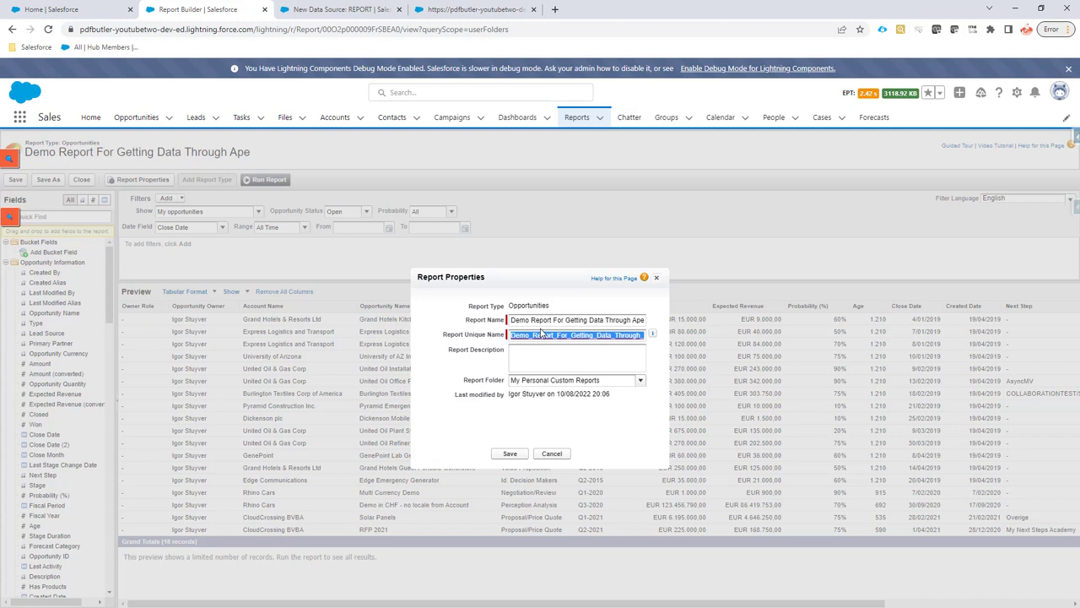
pyautogui.rightClick(554, 334)
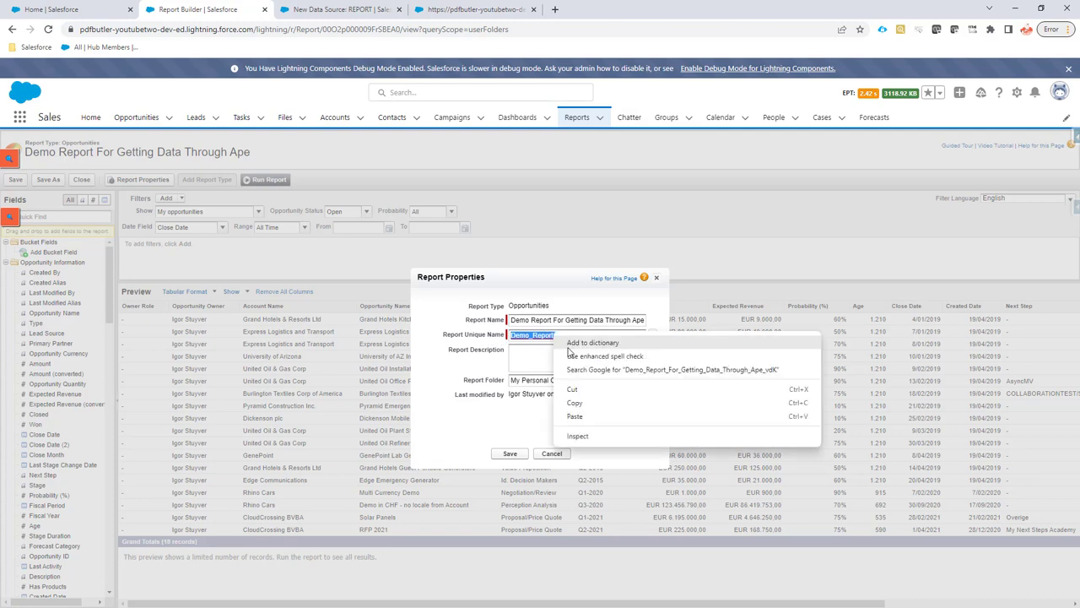
pyautogui.click(568, 401)
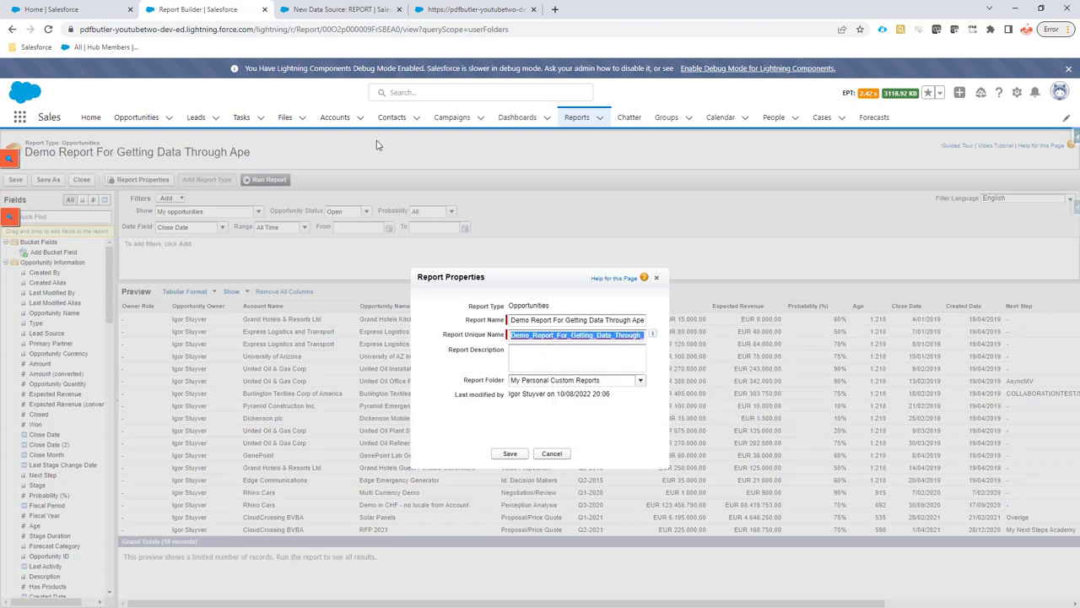
# Set Report API Name to Demo_Report_For_Getting_Data_Through_Ape_vdK and save the data source
pyautogui.click(326, 14)
pyautogui.rightClick(397, 395)
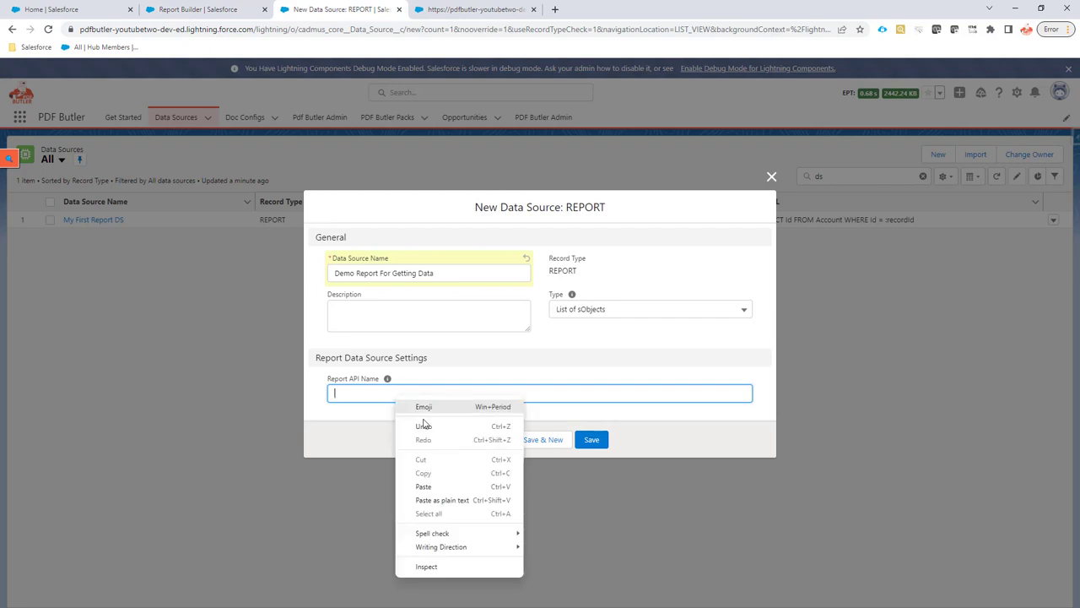
pyautogui.click(436, 484)
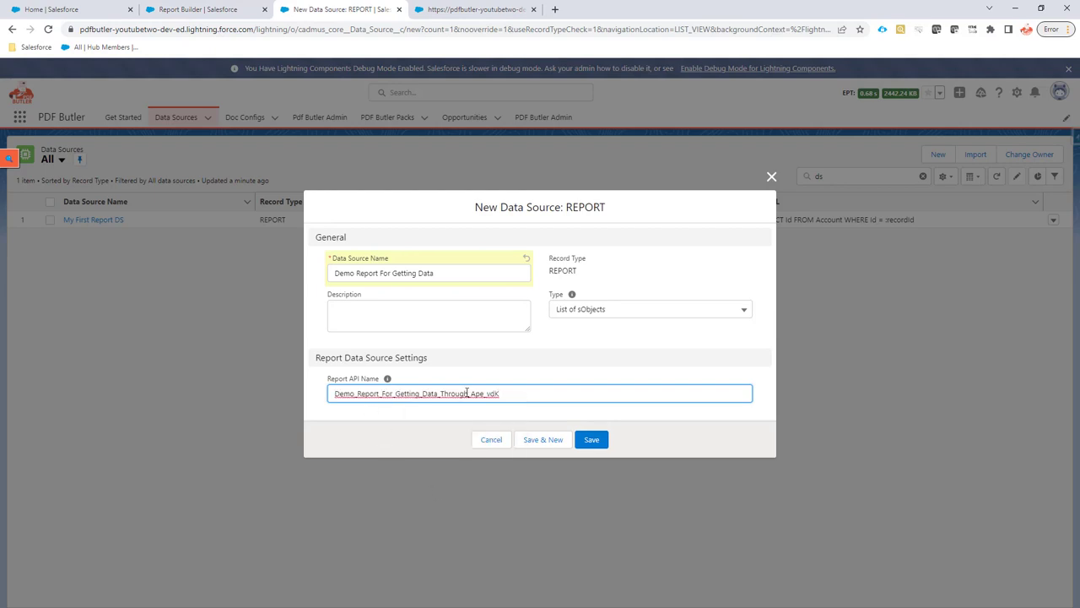
pyautogui.click(591, 441)
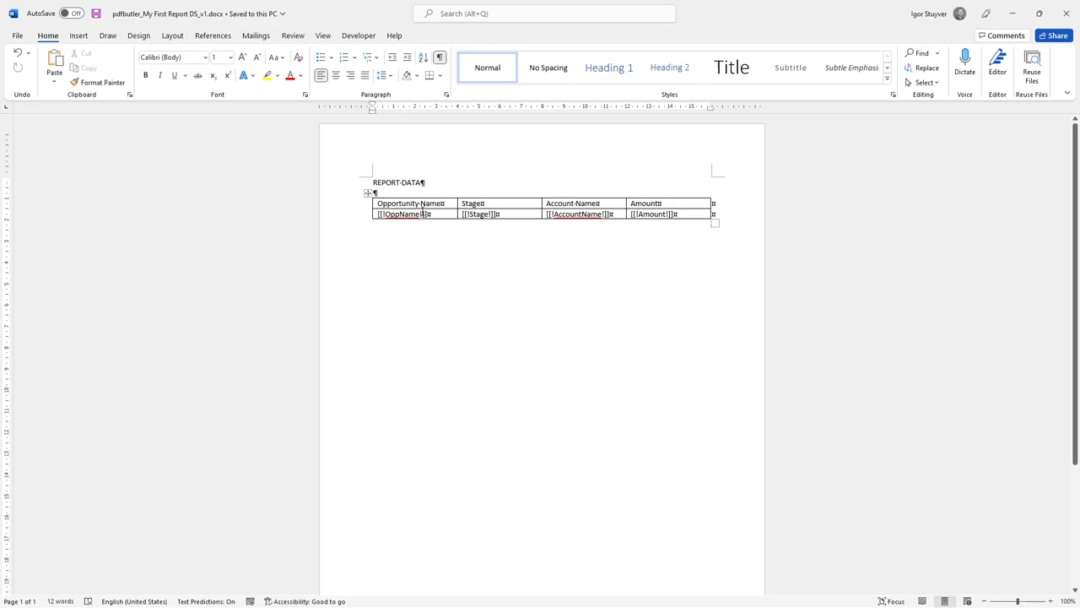
# Return from the Word template to the saved Demo Report For Getting Data record
pyautogui.hotkey('alt', 'Tab')
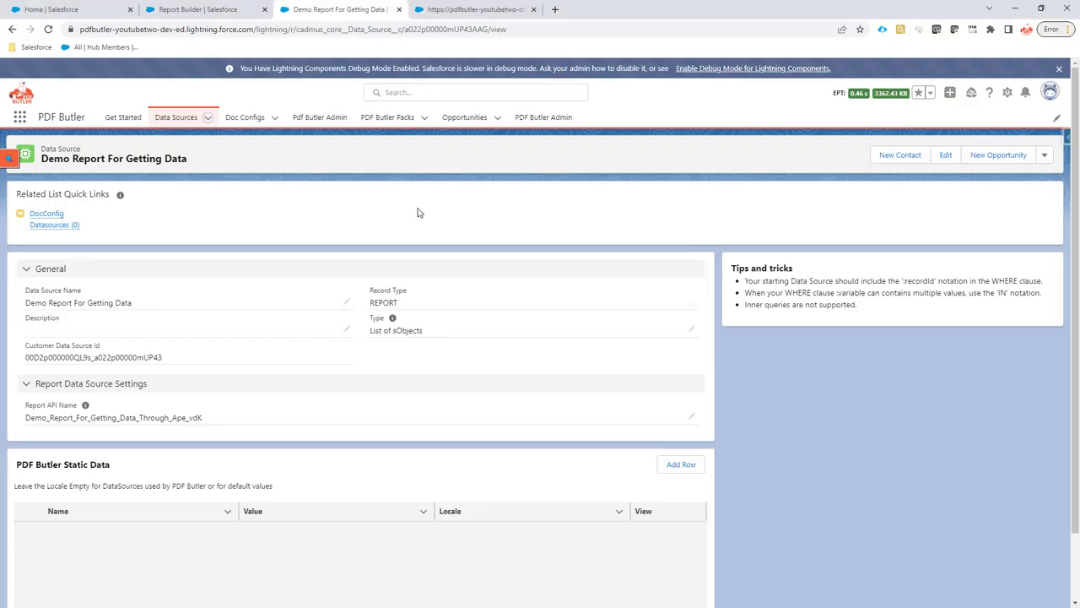
# Search the Doc Config data source list for 'Demo Report For Getting Data' and open it
pyautogui.click(460, 9)
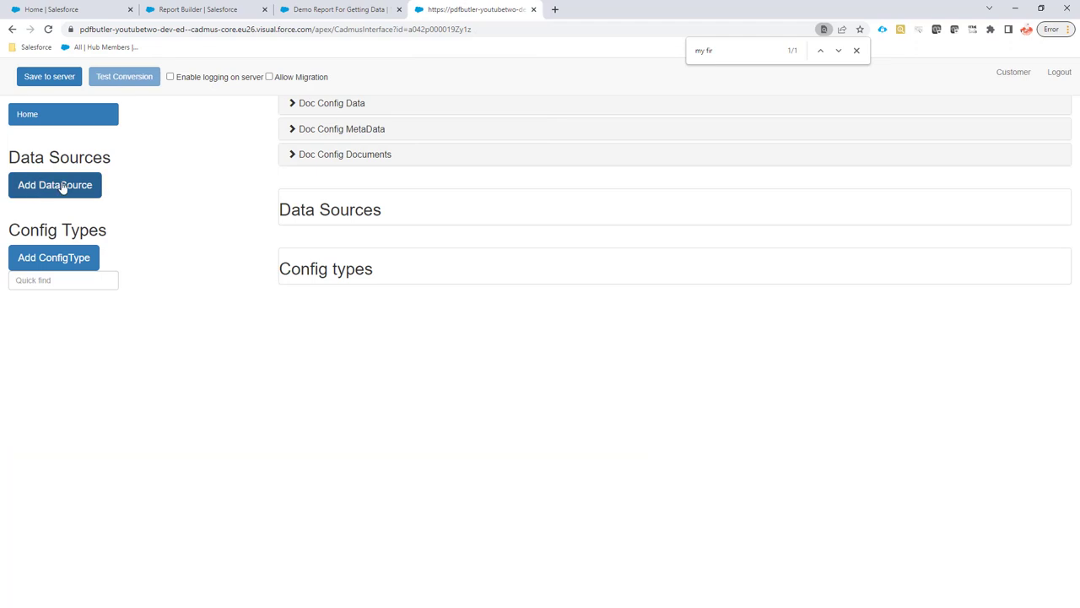
pyautogui.click(341, 160)
pyautogui.click(300, 157)
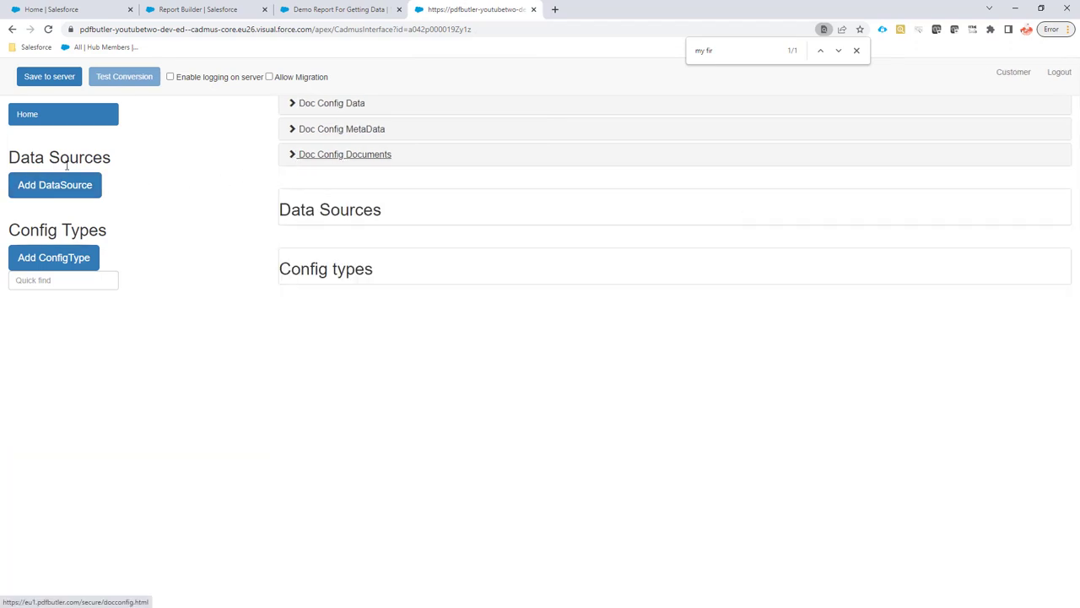
pyautogui.click(41, 187)
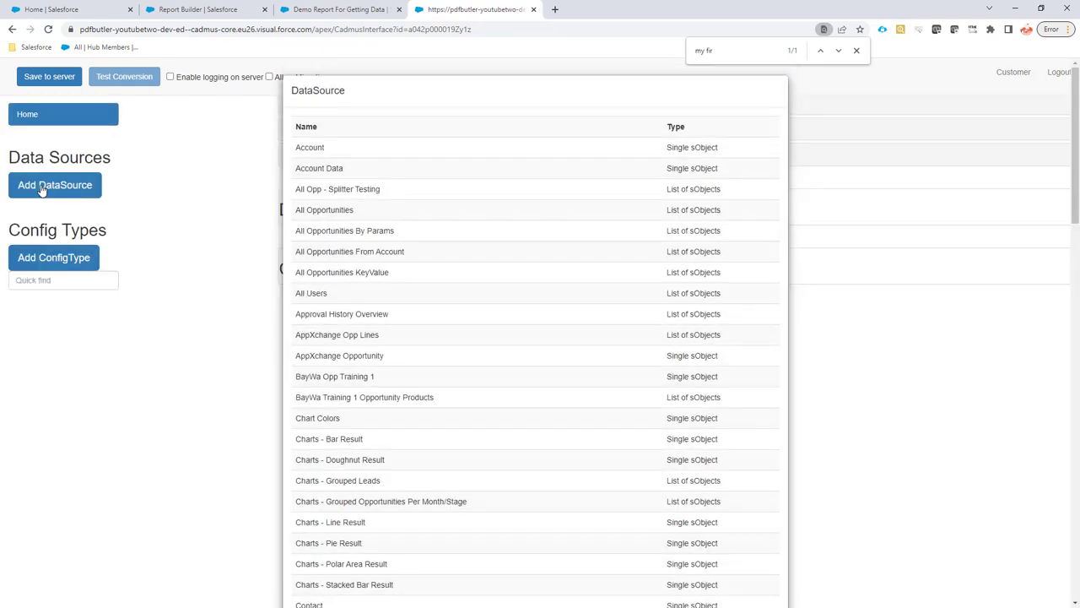
pyautogui.hotkey('ctrl', 'f')
pyautogui.click(196, 11)
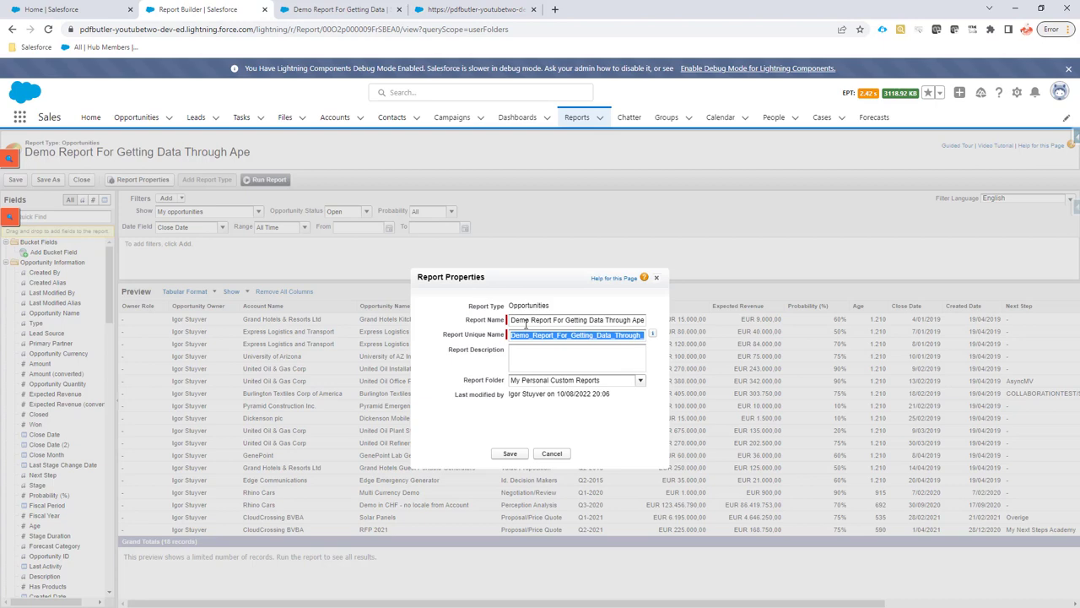
pyautogui.moveTo(523, 320); pyautogui.dragTo(590, 321)
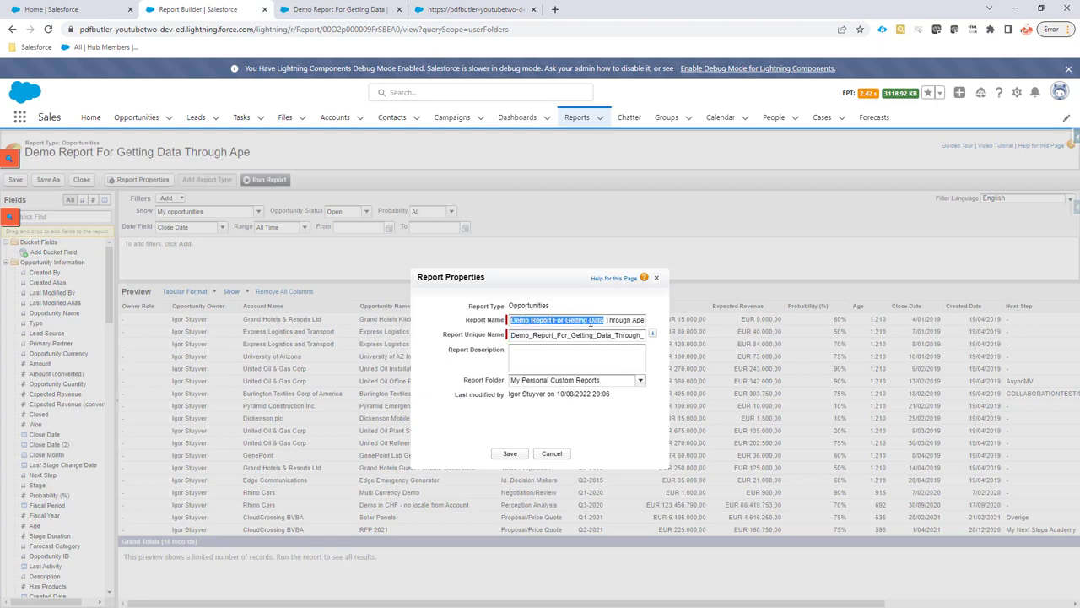
pyautogui.click(461, 12)
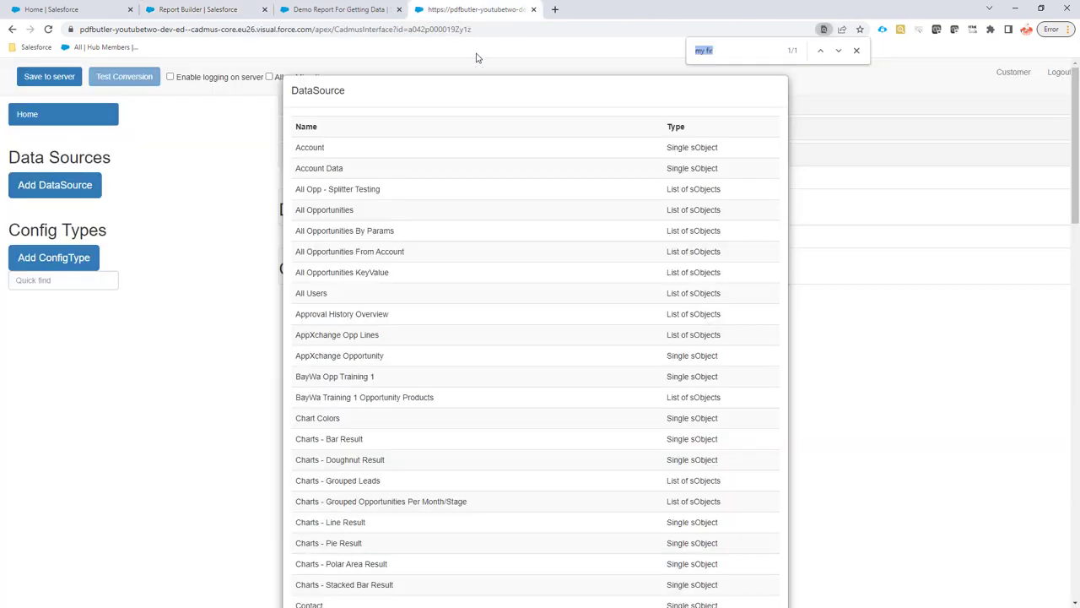
pyautogui.hotkey('ctrl', 'v')
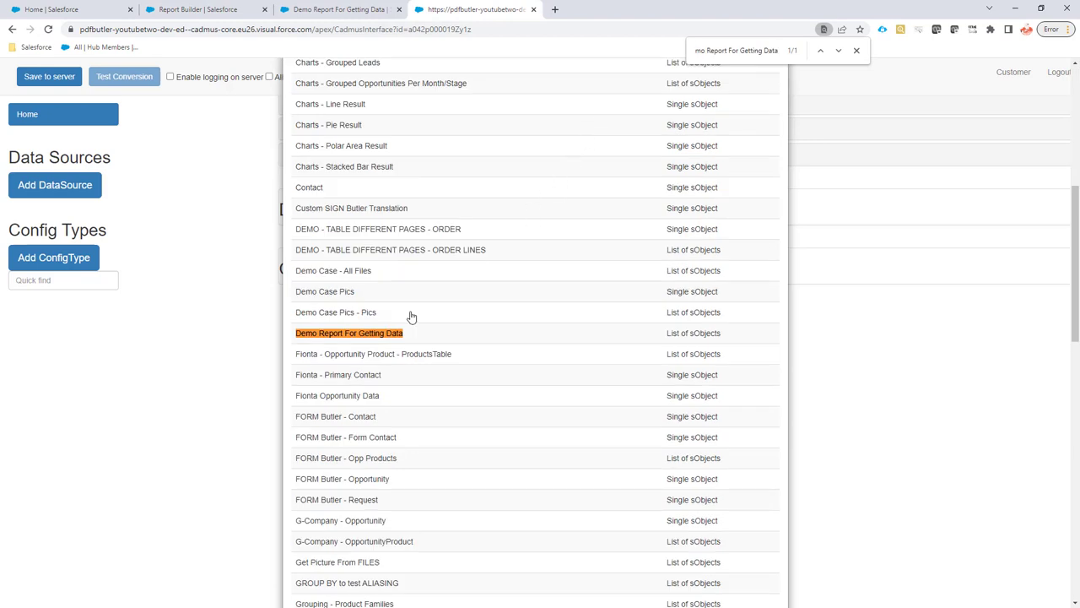
pyautogui.click(360, 336)
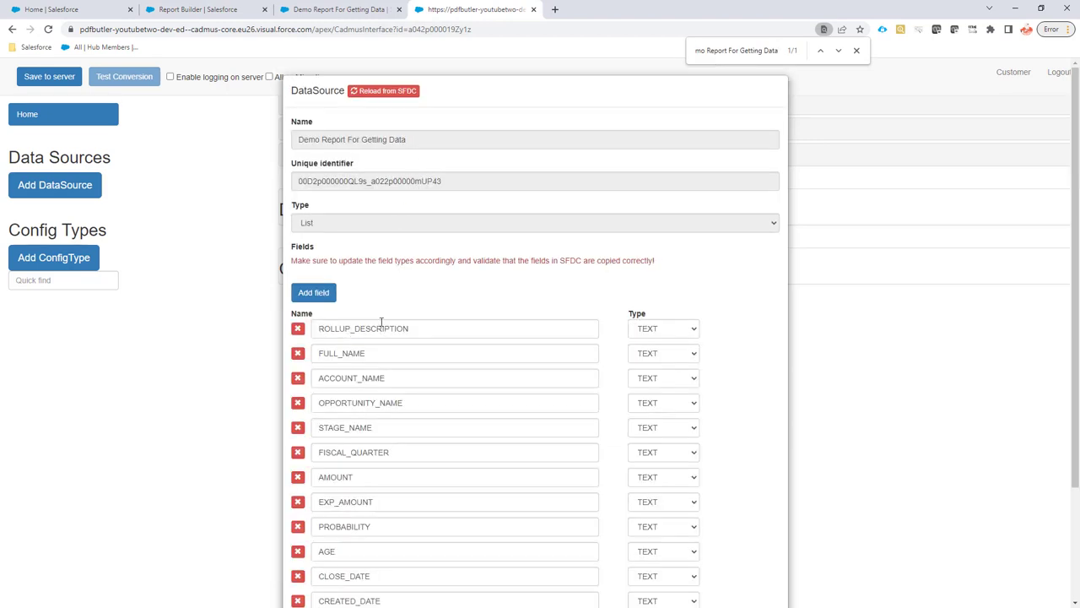
# Scroll through the data source's 15 imported fields, all typed TEXT
pyautogui.scroll(-2, 380, 319)
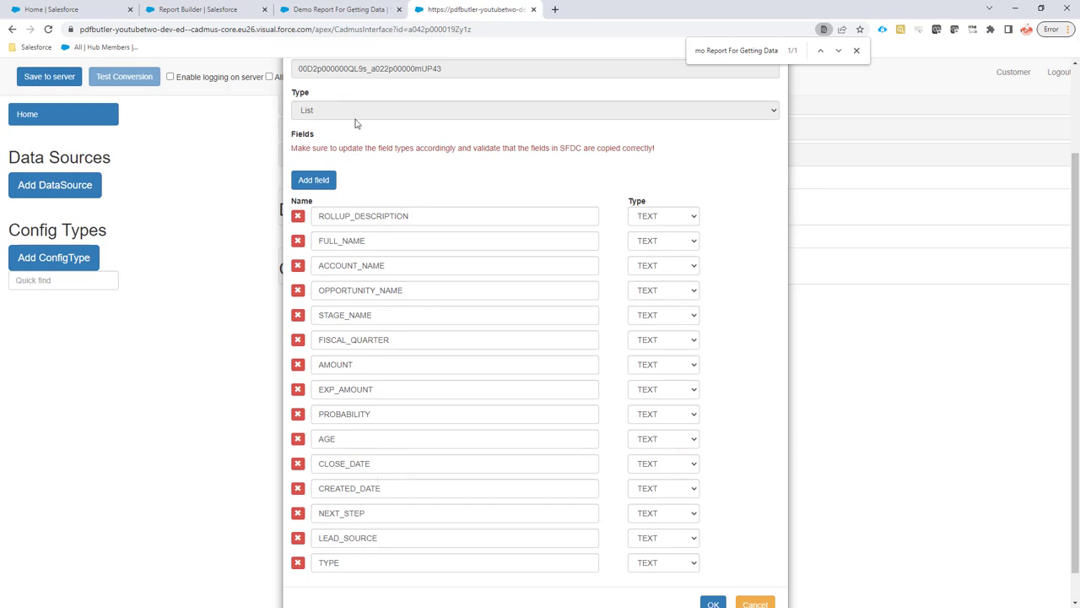
pyautogui.scroll(2, 355, 118)
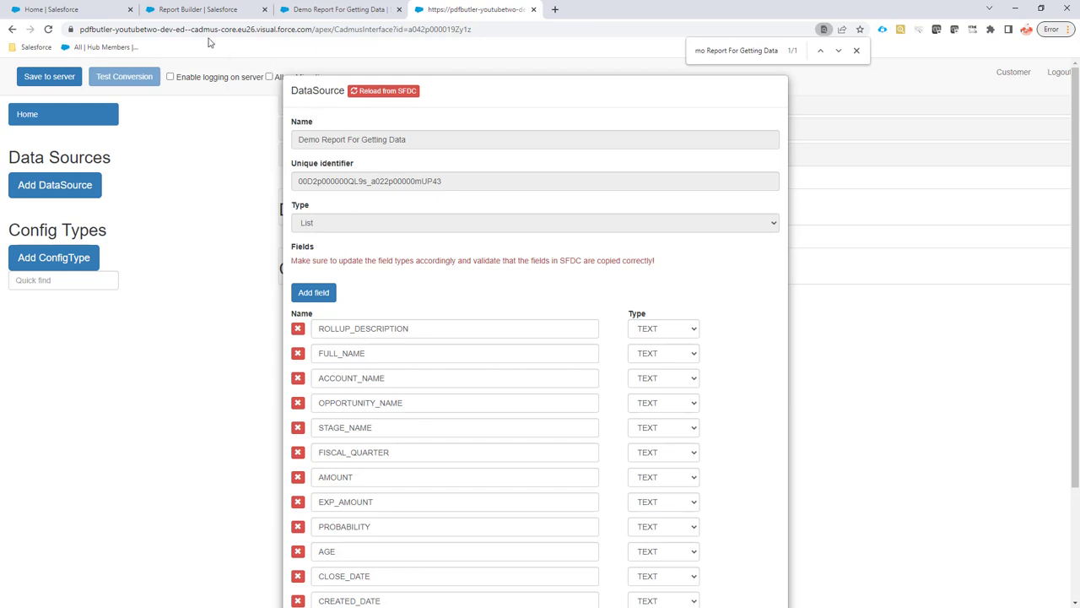
pyautogui.scroll(-2, 338, 224)
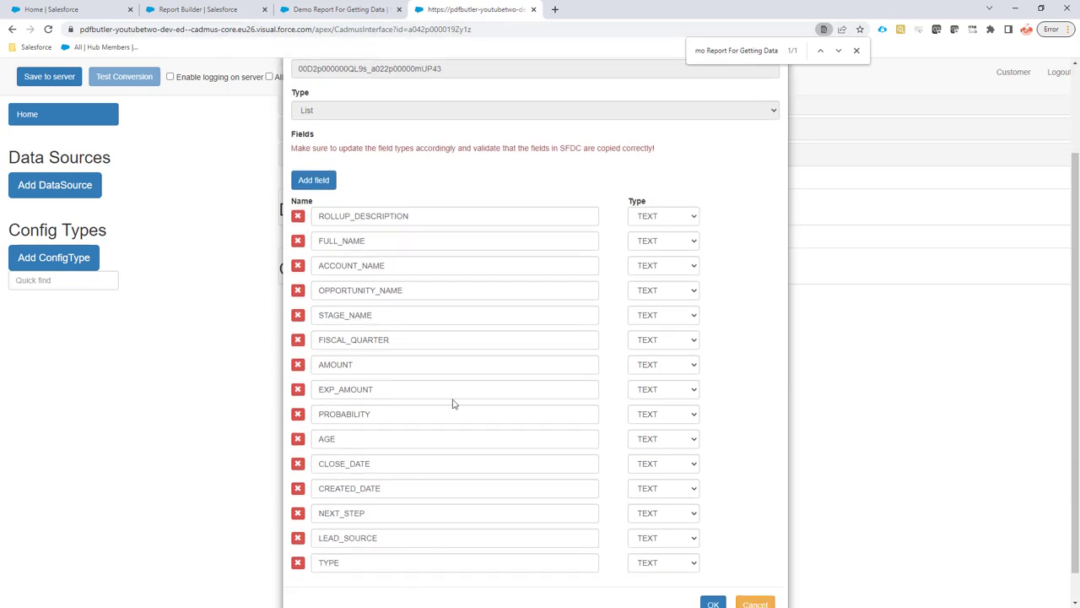
pyautogui.scroll(-1, 475, 406)
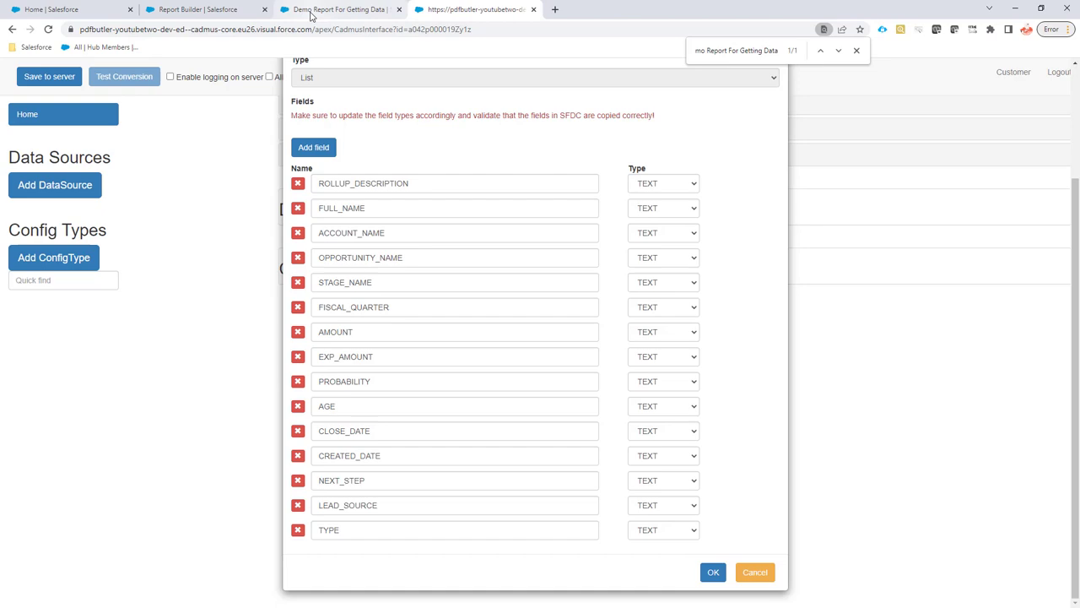
# Cancel Report Properties and view the report's 18 results
pyautogui.click(213, 12)
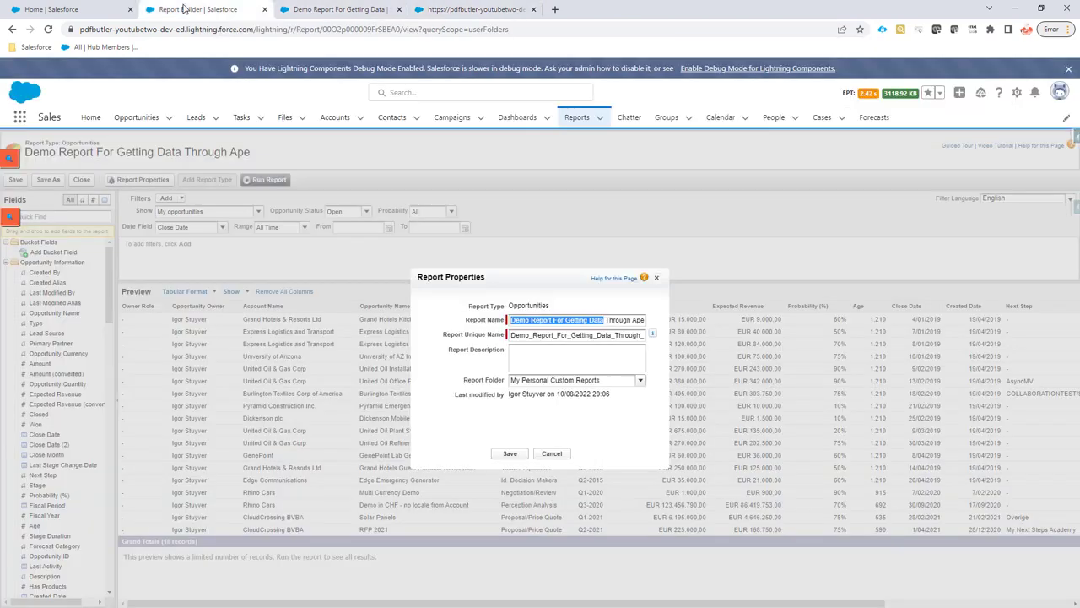
pyautogui.click(558, 455)
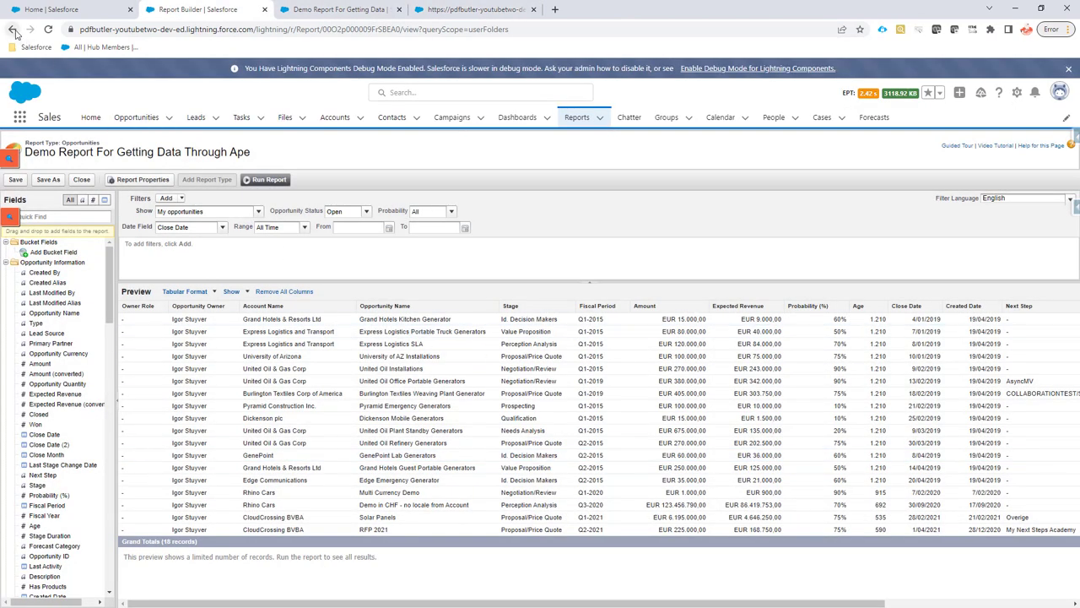
pyautogui.click(12, 29)
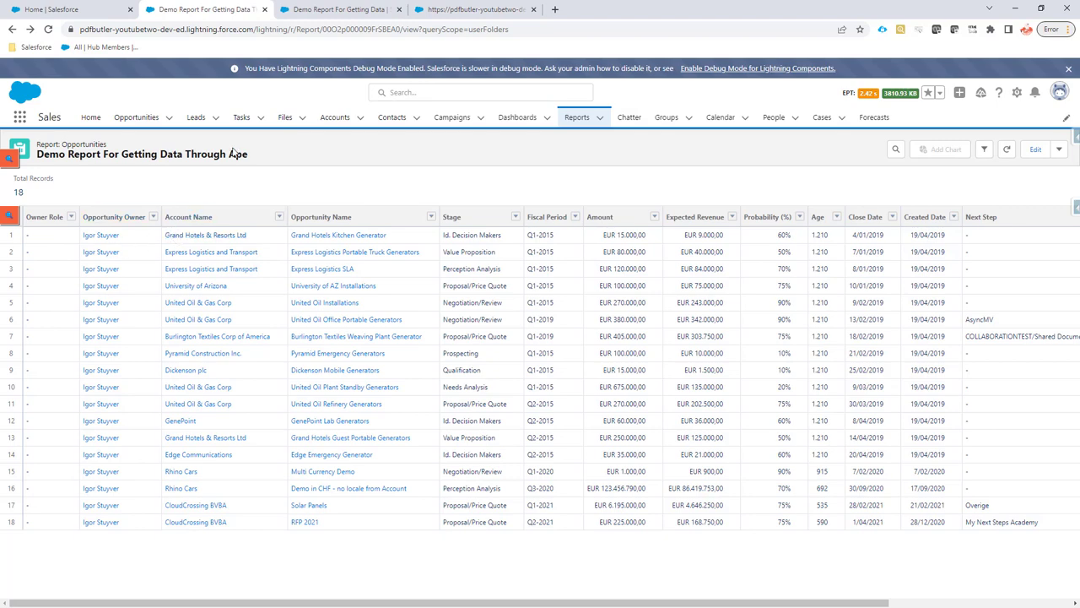
# Review the field names and save Demo Report For Getting Data as a data source
pyautogui.click(446, 12)
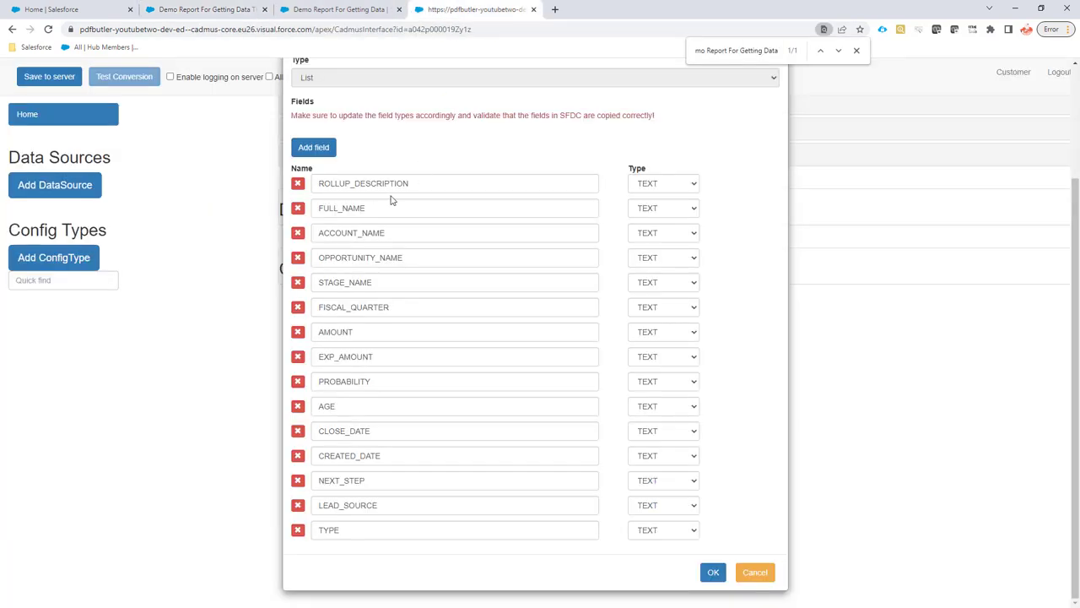
pyautogui.click(363, 208)
pyautogui.doubleClick(331, 232)
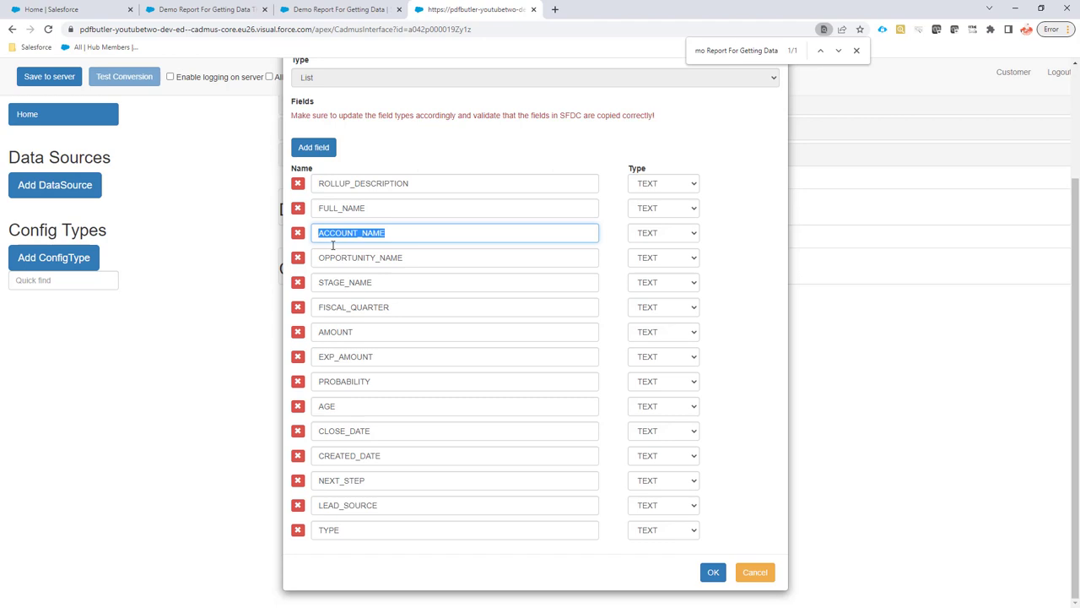
pyautogui.click(332, 241)
pyautogui.doubleClick(358, 257)
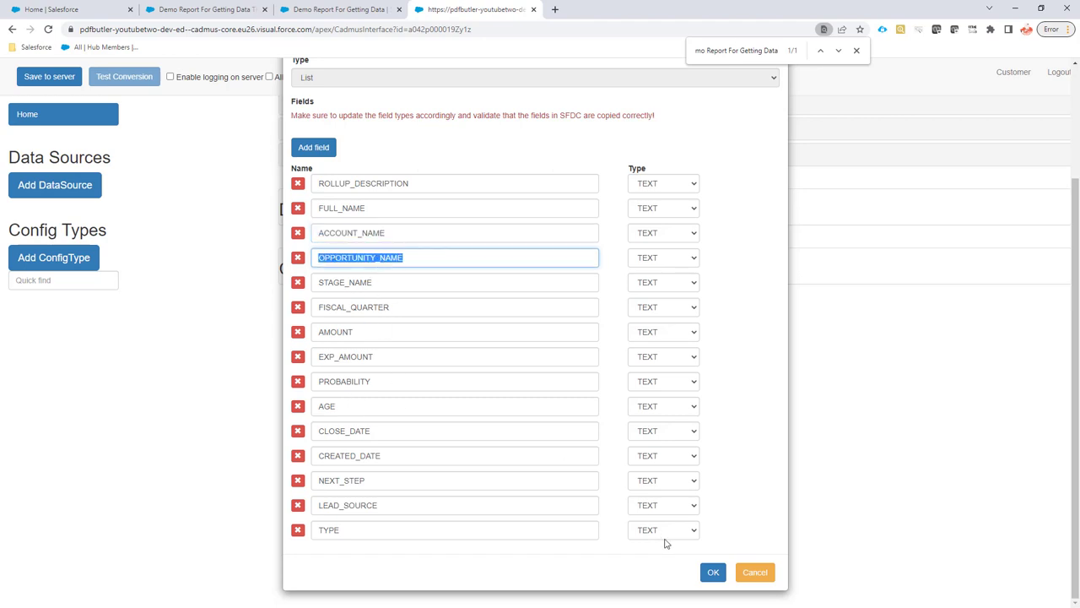
pyautogui.click(712, 572)
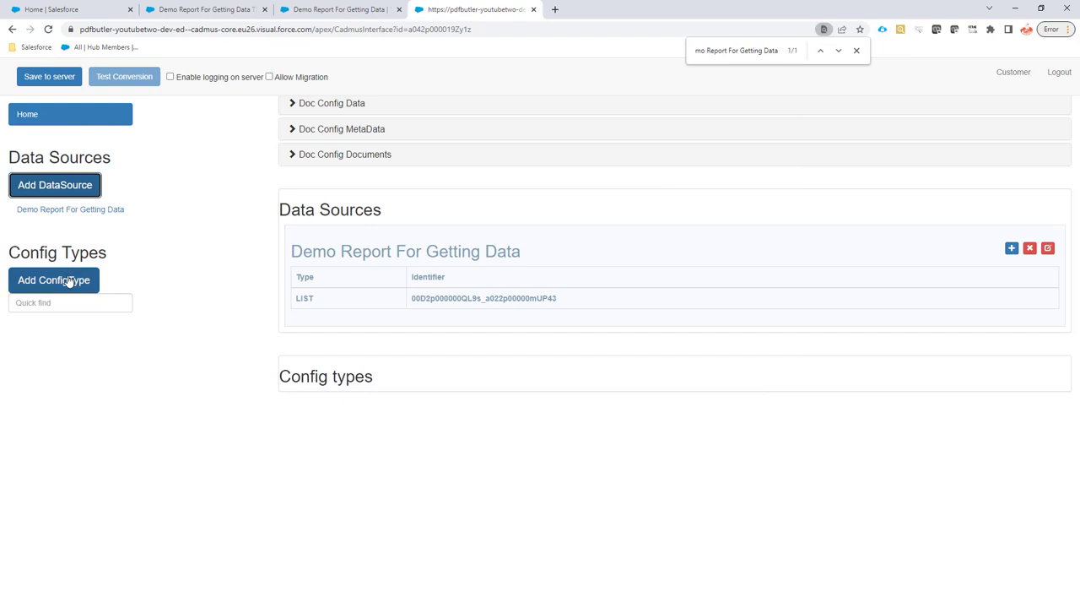
pyautogui.click(69, 281)
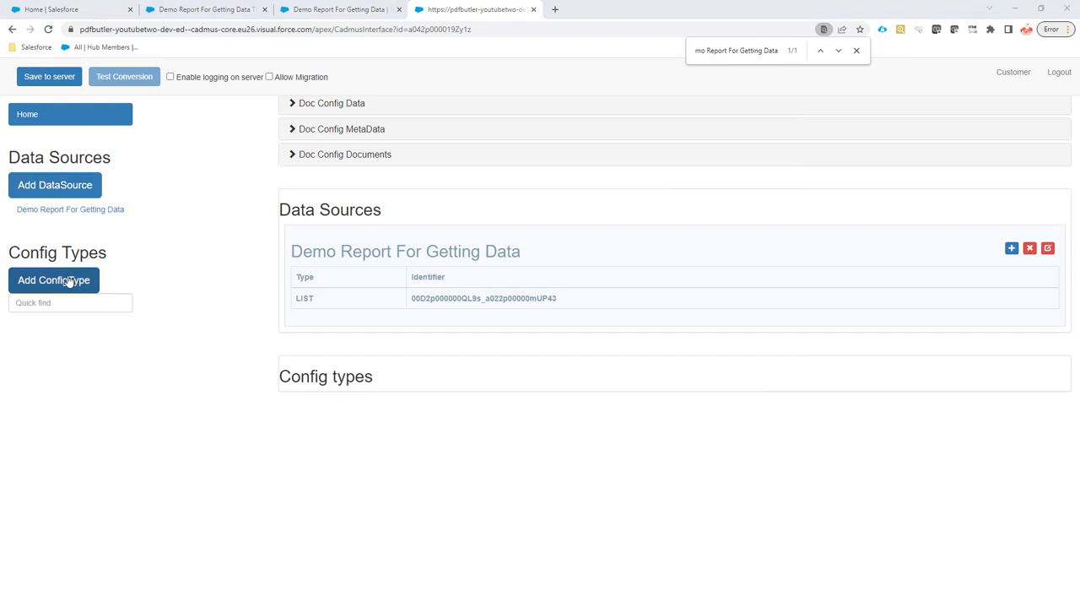
pyautogui.hotkey('alt', 'Tab')
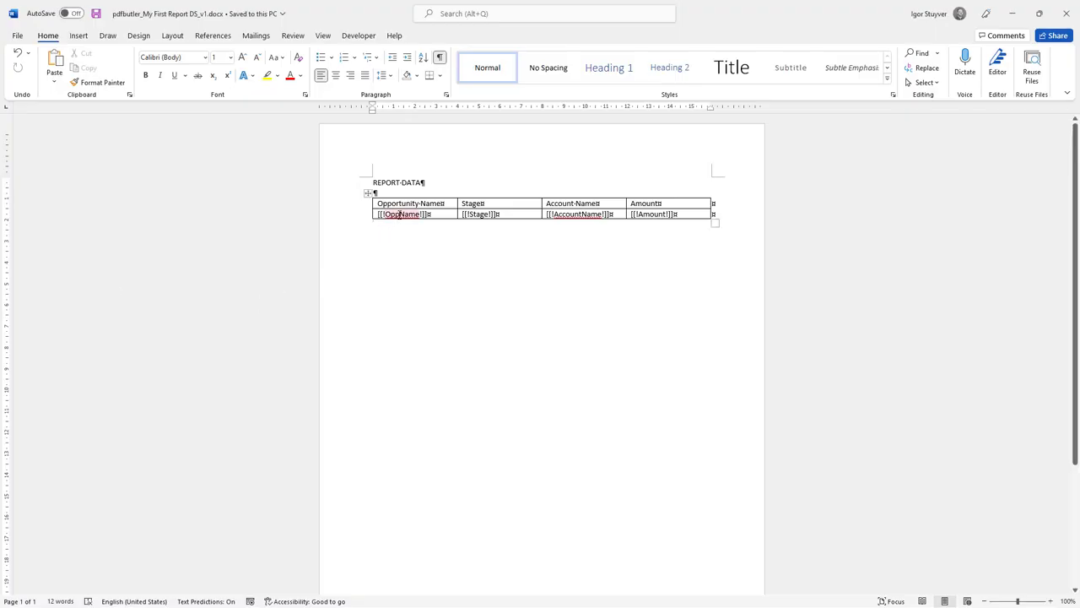
pyautogui.rightClick(401, 215)
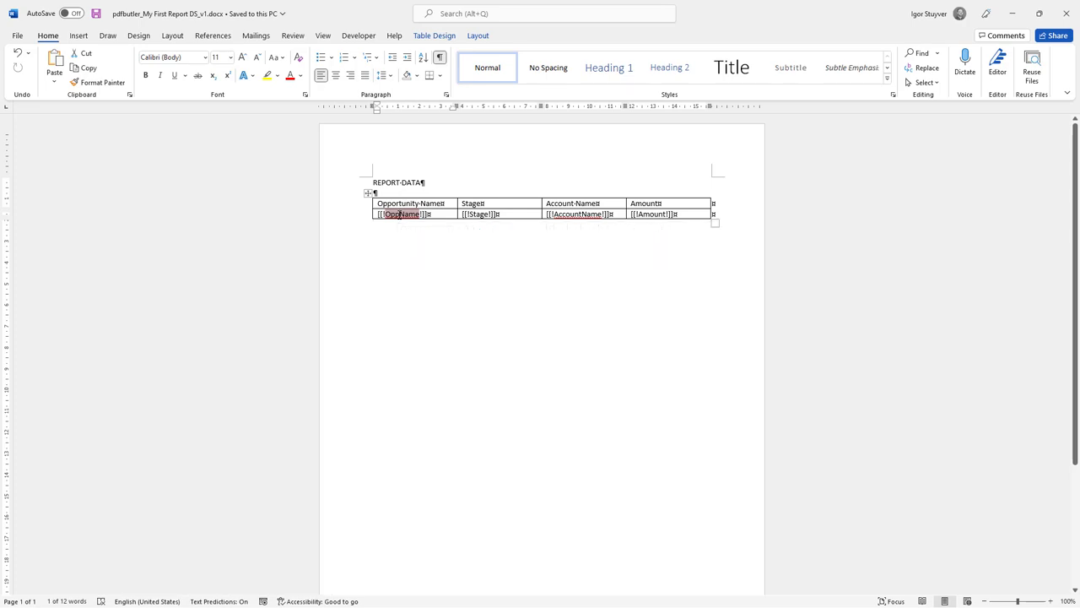
pyautogui.write('Demo Report For Getting Data')
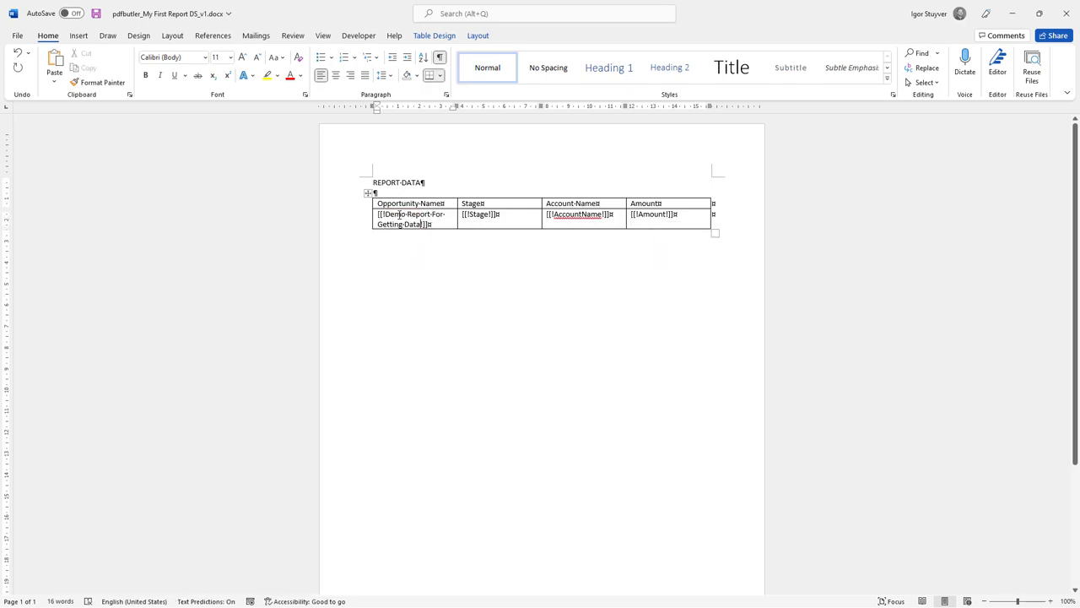
pyautogui.hotkey('ctrl', 'z')
pyautogui.hotkey('ctrl', 's')
pyautogui.rightClick(399, 214)
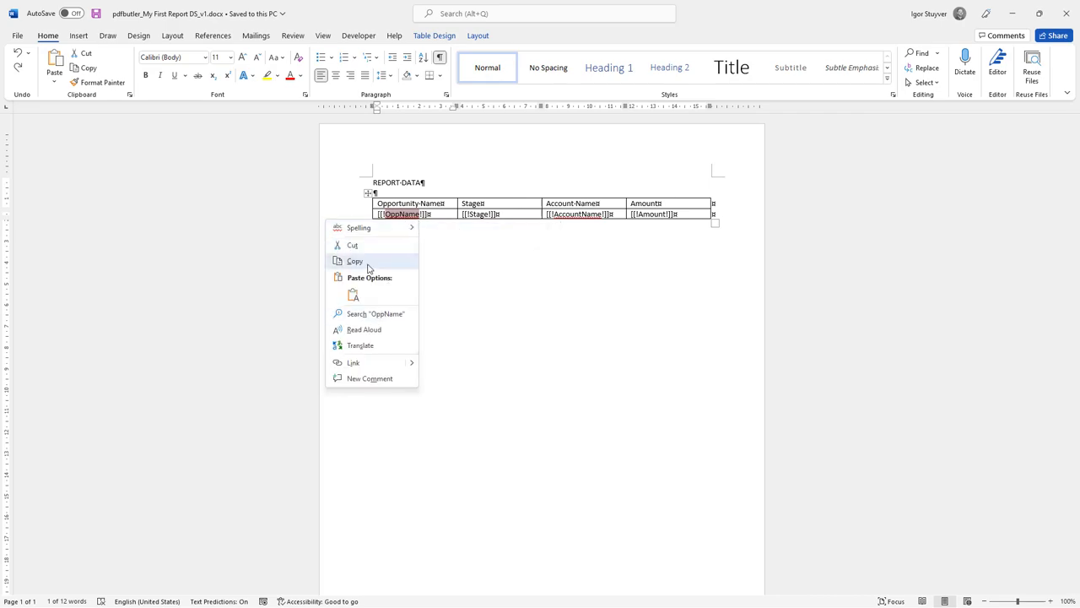
pyautogui.click(369, 265)
pyautogui.hotkey('alt', 'Tab')
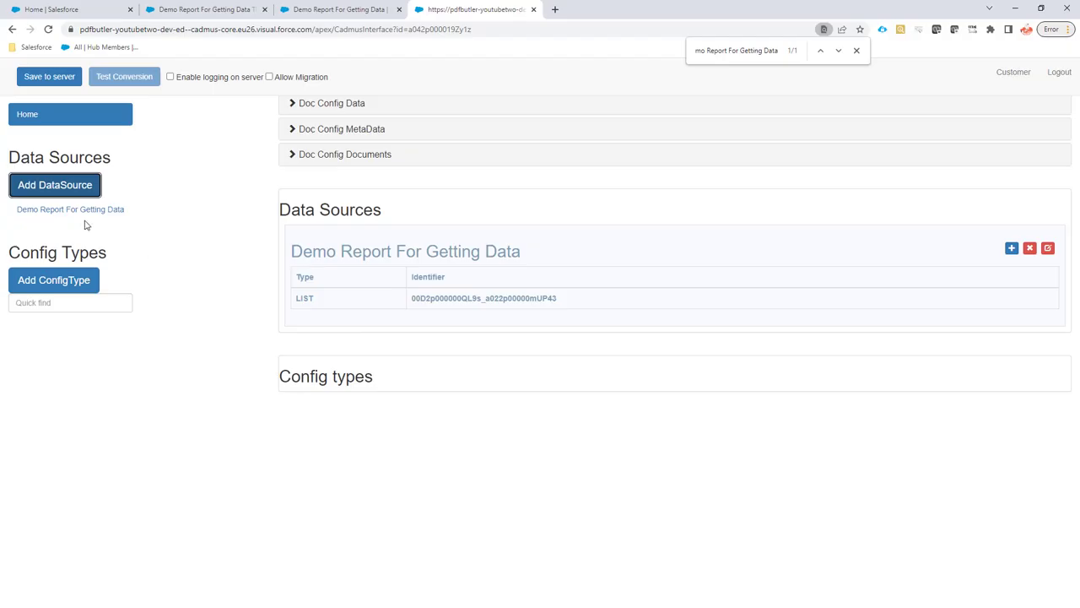
# Add TABLE_ROW config type 'TR OppName' on the Demo Report data source, merge field OppName
pyautogui.click(75, 279)
pyautogui.click(334, 140)
pyautogui.write('TR')
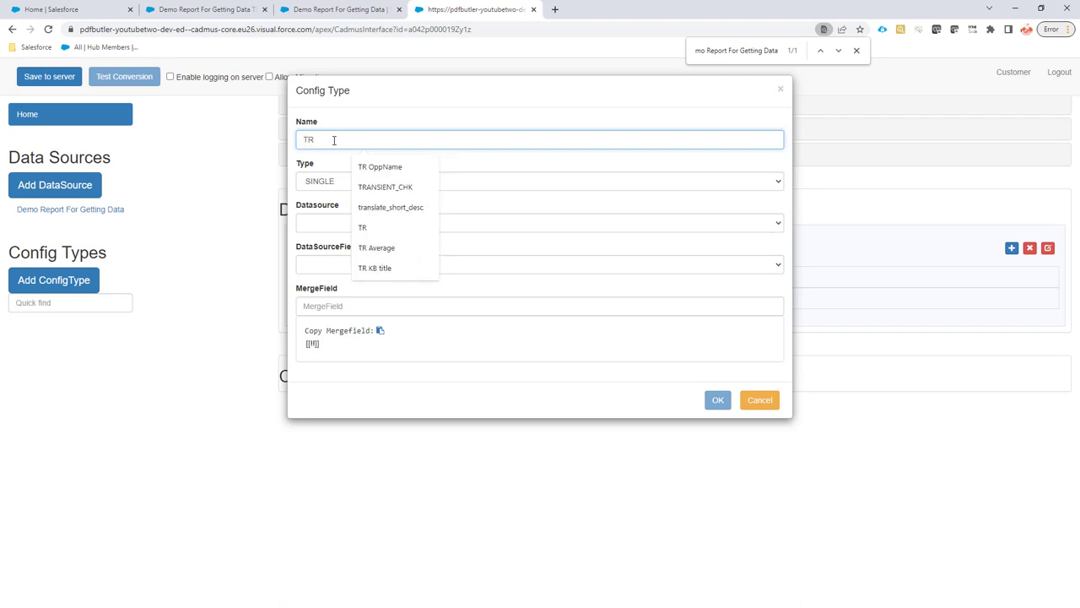
pyautogui.hotkey('ctrl', 'v')
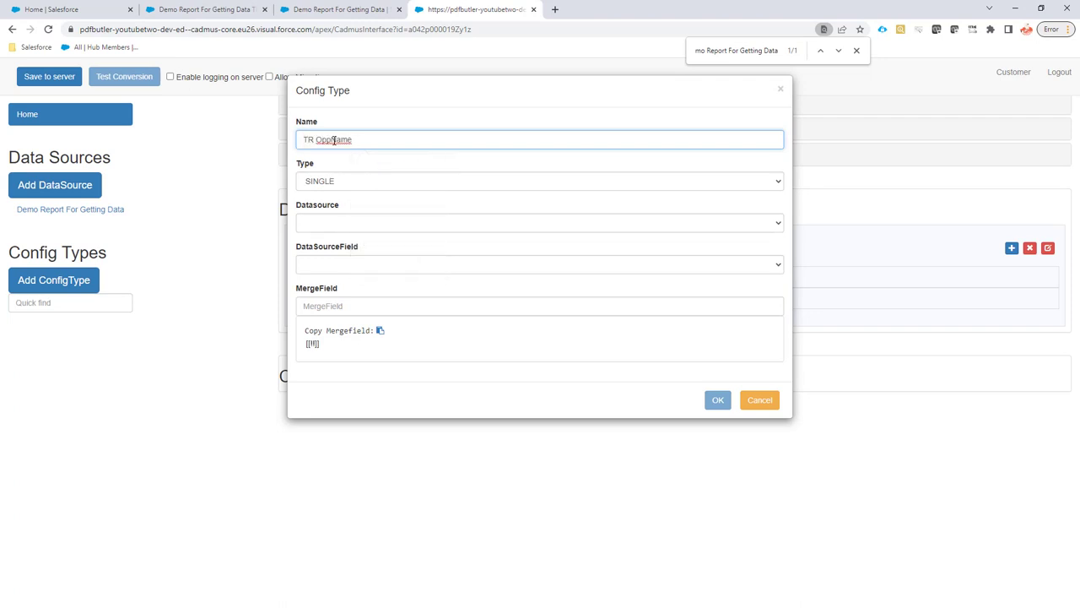
pyautogui.click(337, 181)
pyautogui.click(344, 223)
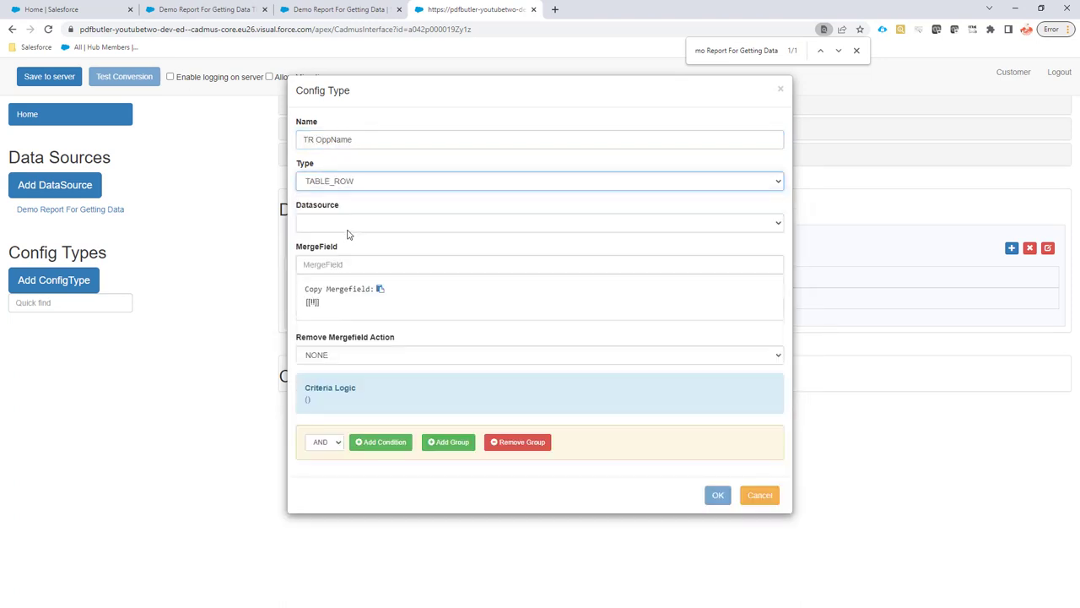
pyautogui.click(347, 224)
pyautogui.click(346, 257)
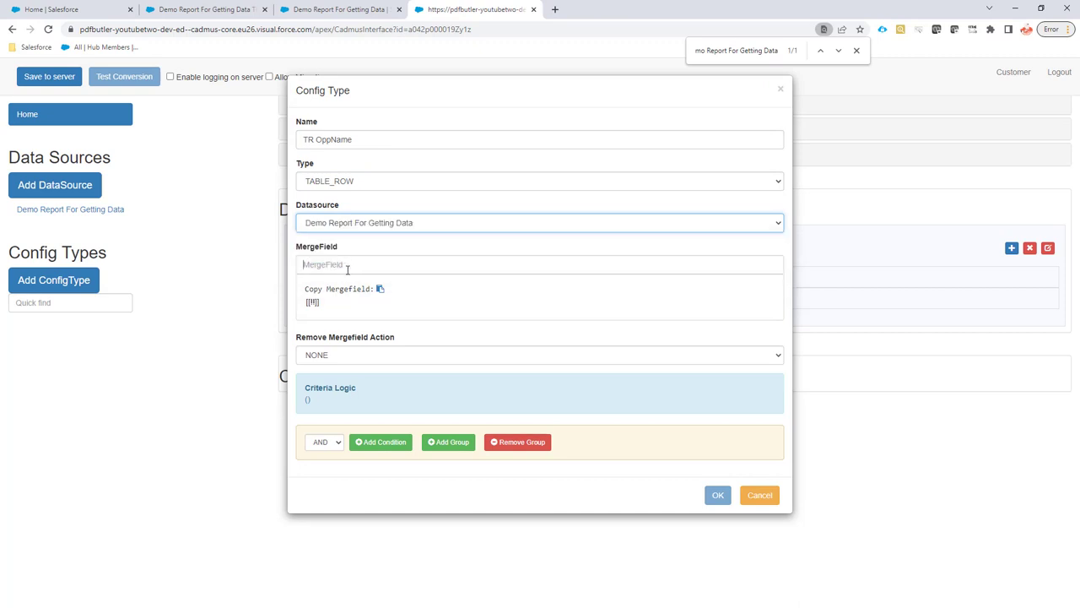
pyautogui.click(347, 266)
pyautogui.hotkey('ctrl', 'v')
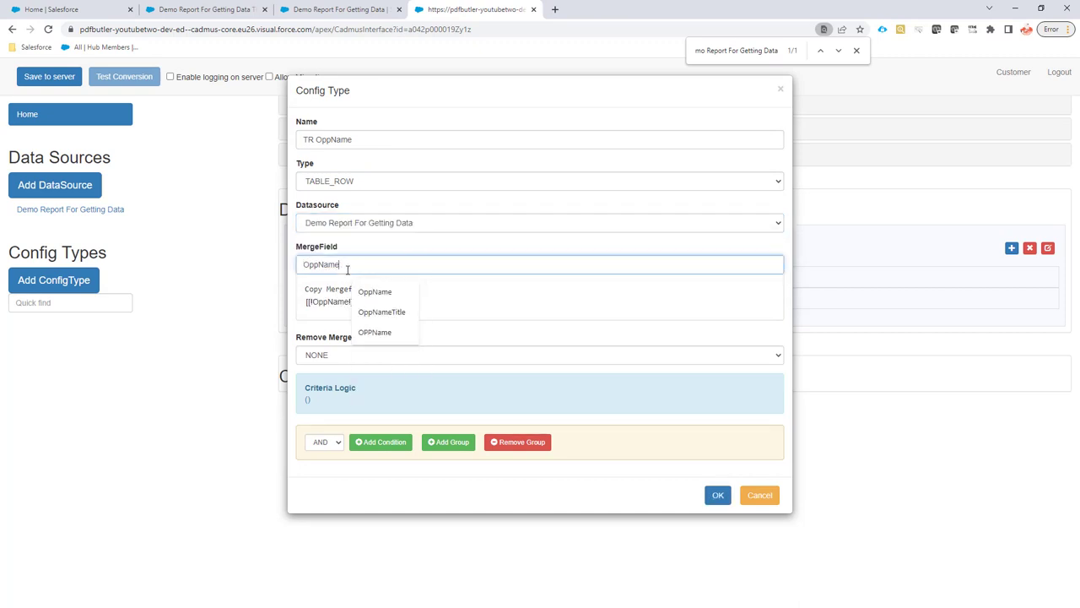
pyautogui.click(718, 495)
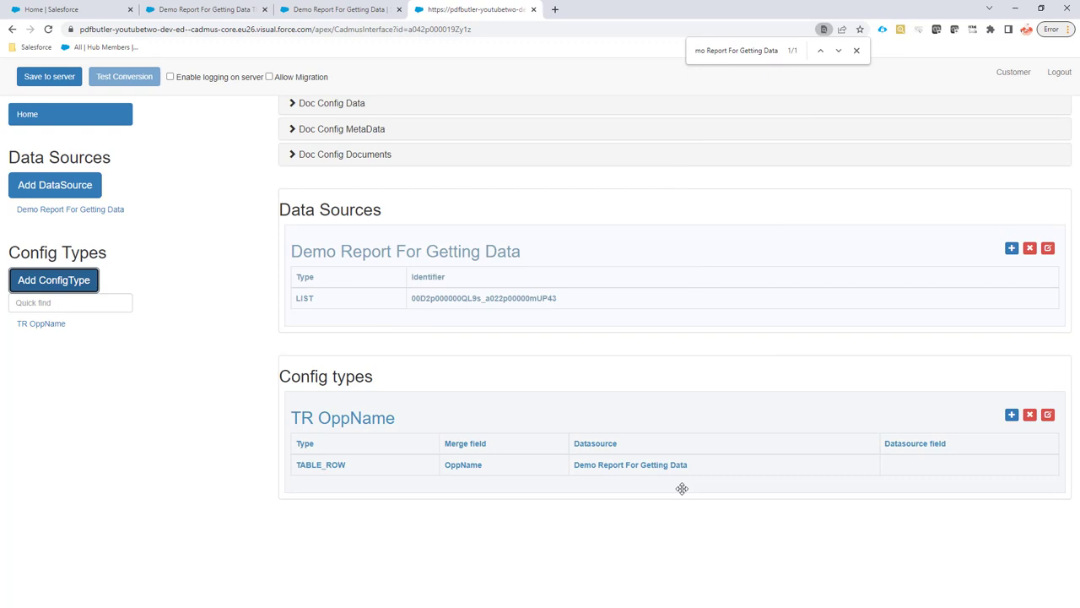
# Add child config type OppName mapped to OPPORTUNITY_NAME with merge field OppName
pyautogui.click(1010, 415)
pyautogui.click(413, 134)
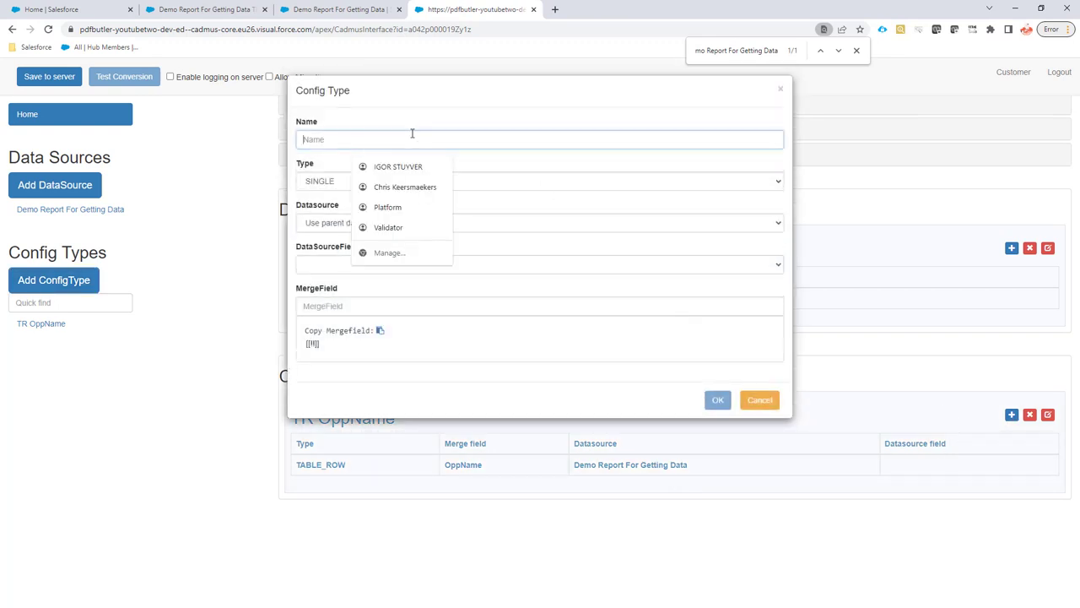
pyautogui.hotkey('ctrl', 'v')
pyautogui.click(391, 265)
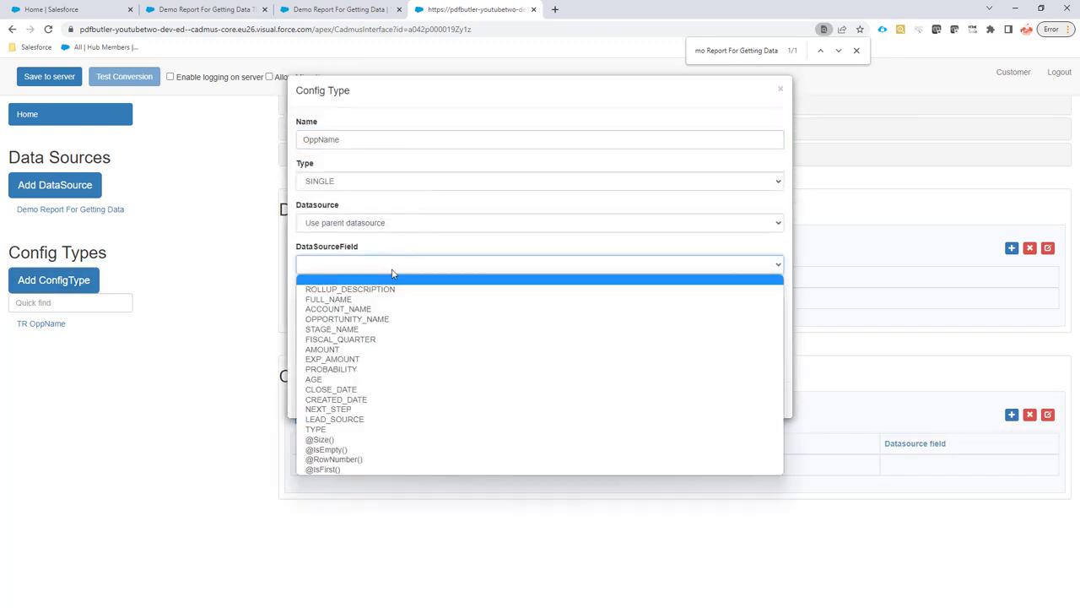
pyautogui.click(394, 315)
pyautogui.click(393, 306)
pyautogui.hotkey('ctrl', 'v')
pyautogui.click(717, 439)
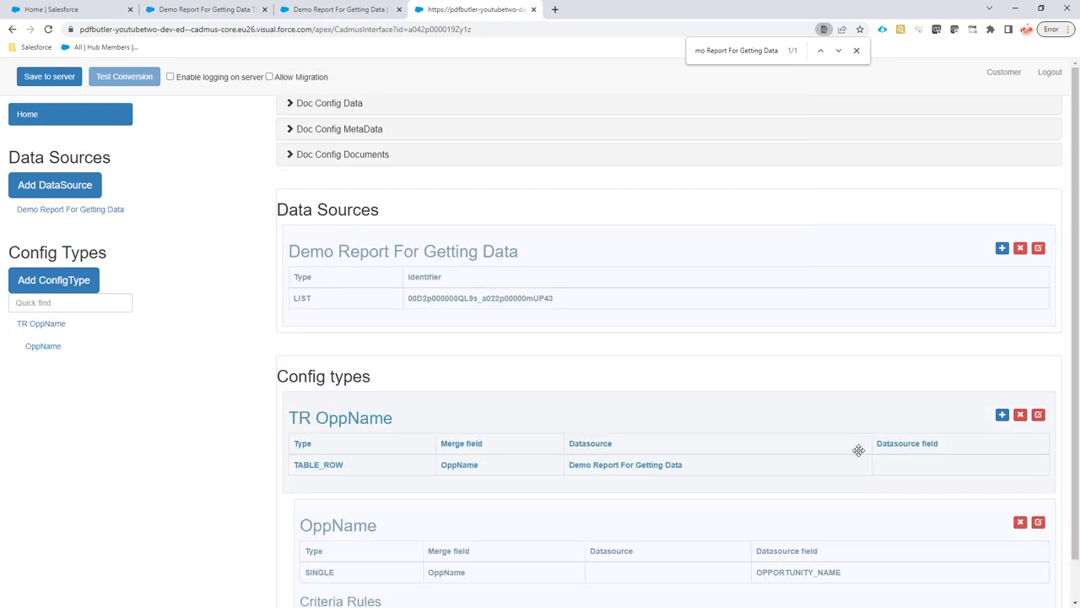
pyautogui.click(1012, 416)
# Add child config type Stage mapped to STAGE_NAME with merge field Stage
pyautogui.hotkey('alt', 'Tab')
pyautogui.click(480, 213)
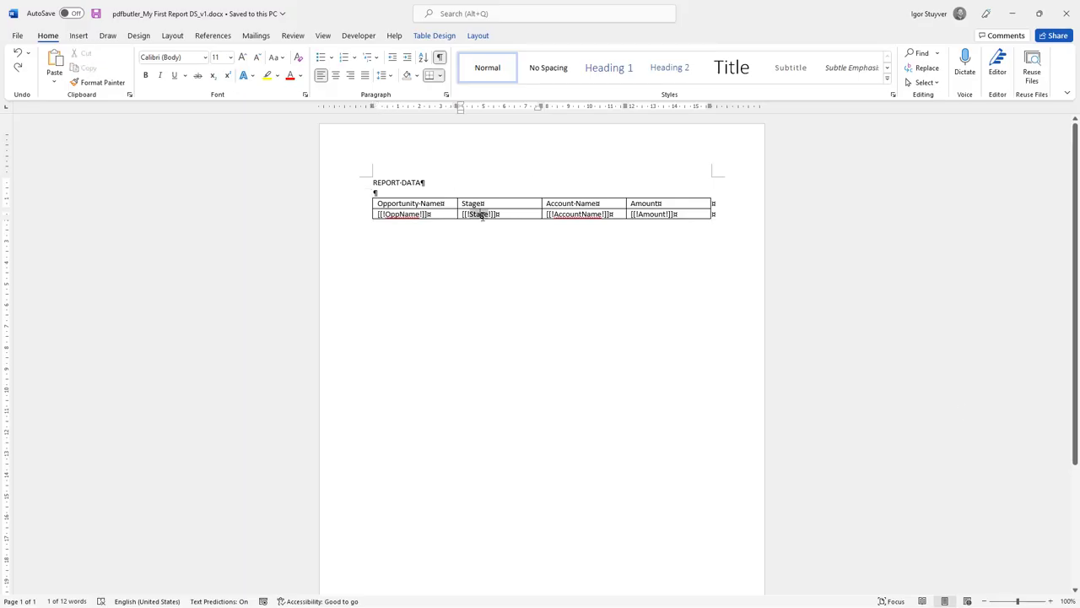
pyautogui.hotkey('alt', 'Tab')
pyautogui.click(401, 145)
pyautogui.write('Stage')
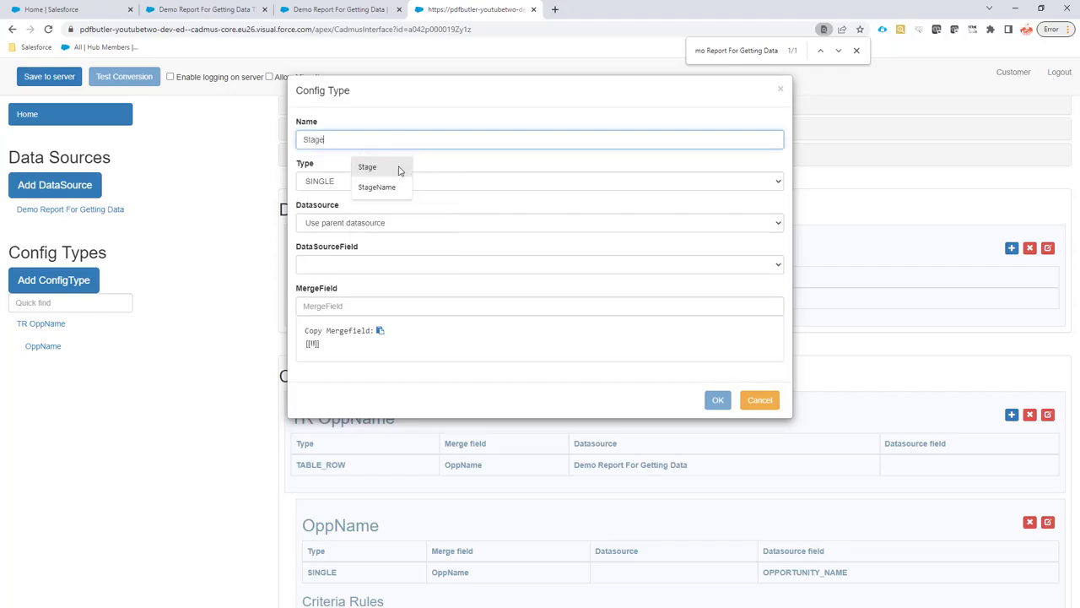
pyautogui.click(388, 265)
pyautogui.click(392, 314)
pyautogui.write('Stage')
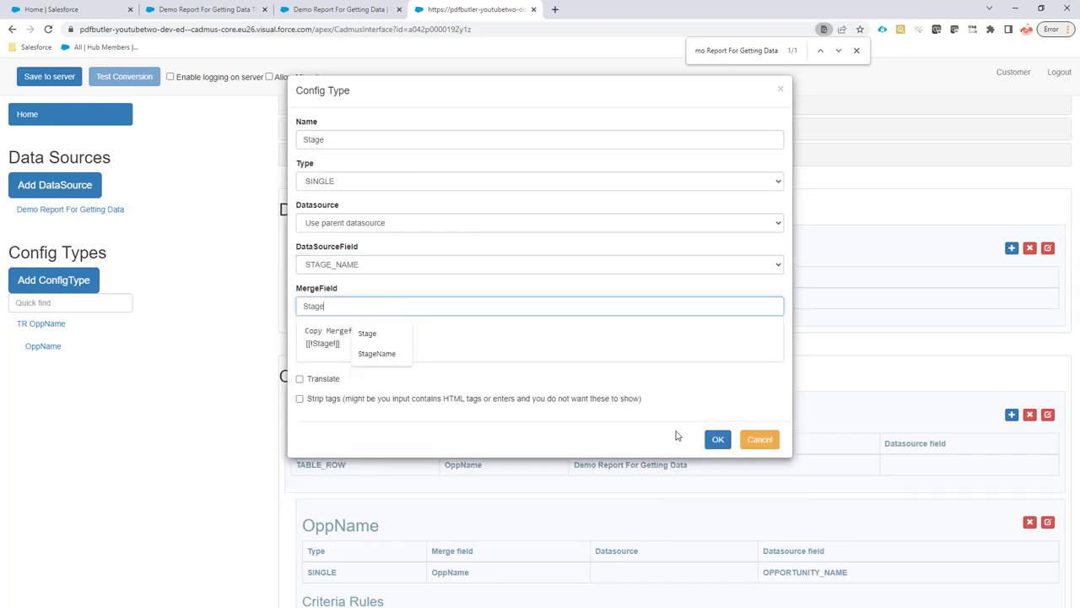
pyautogui.click(717, 439)
# Add child config type AccountName mapped to ACCOUNT_NAME, copying the name from the Word template
pyautogui.hotkey('alt', 'Tab')
pyautogui.doubleClick(572, 214)
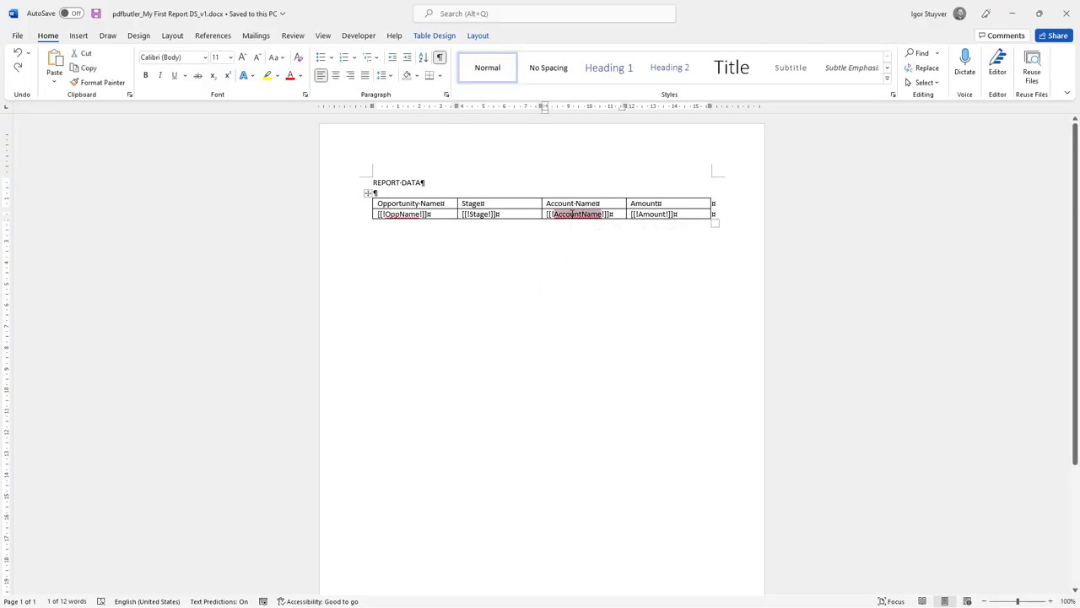
pyautogui.click(572, 213)
pyautogui.doubleClick(573, 213)
pyautogui.hotkey('ctrl', 'c')
pyautogui.hotkey('alt', 'Tab')
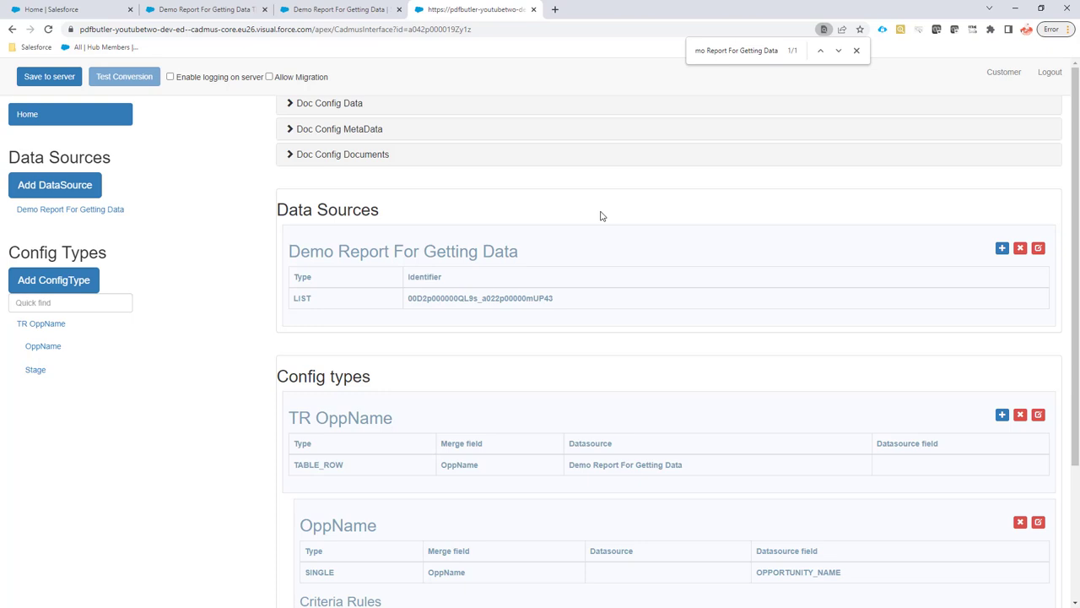
pyautogui.click(1012, 415)
pyautogui.click(429, 140)
pyautogui.hotkey('ctrl', 'v')
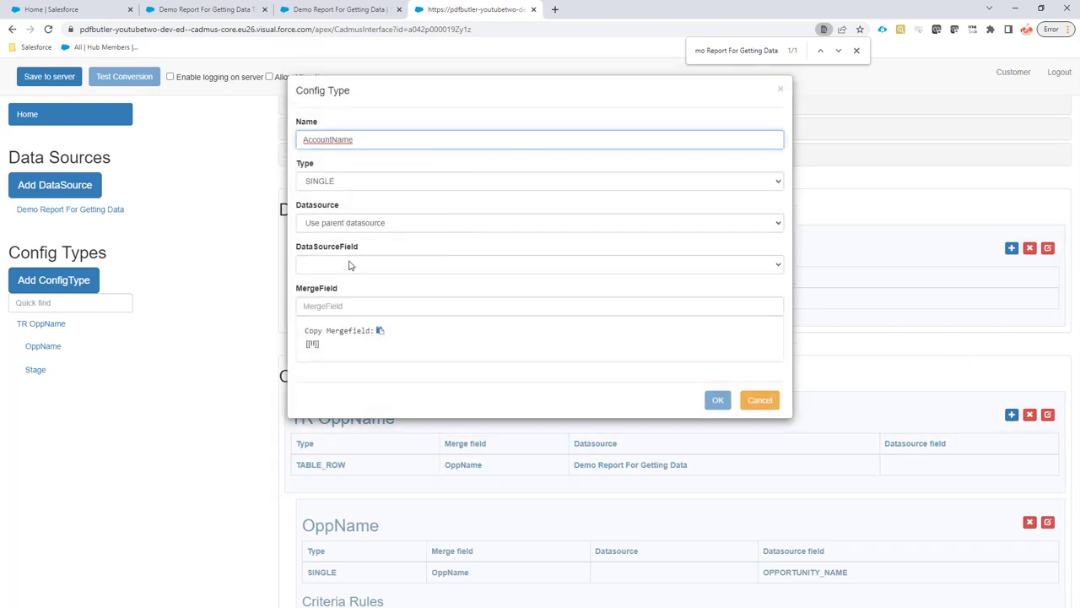
pyautogui.click(350, 264)
pyautogui.click(384, 306)
pyautogui.click(387, 307)
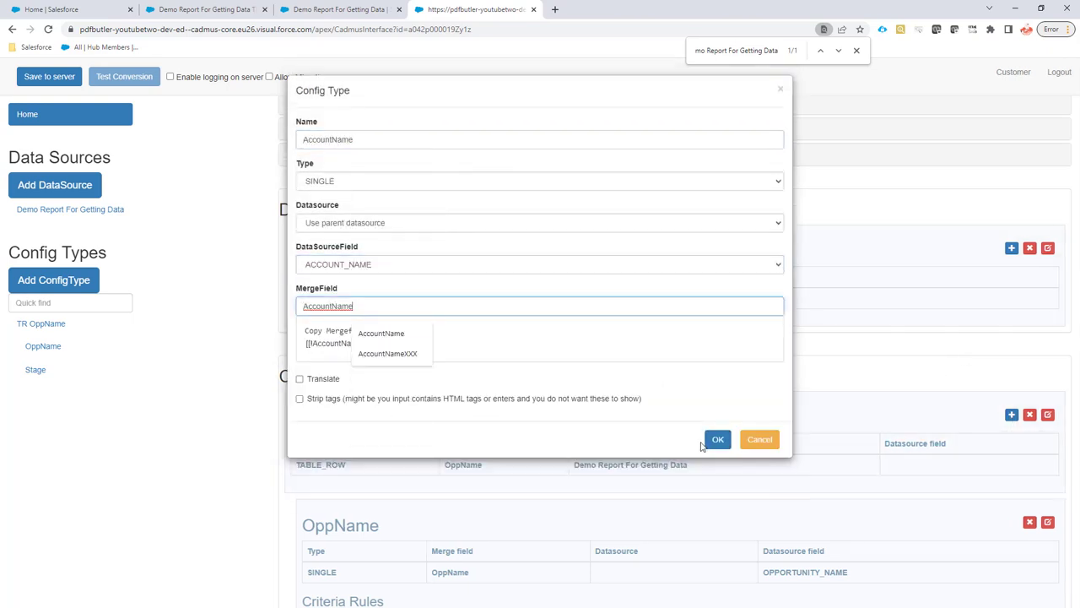
pyautogui.click(717, 439)
# Add child config type Amount mapped to AMOUNT, then save the configuration to the server
pyautogui.click(1010, 415)
pyautogui.hotkey('alt', 'Tab')
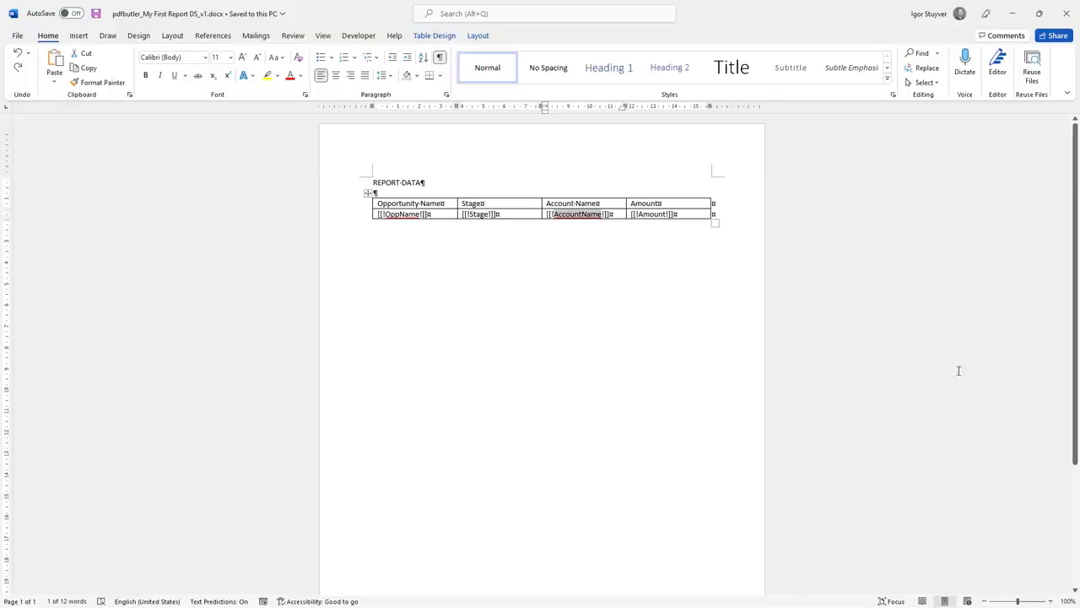
pyautogui.doubleClick(649, 217)
pyautogui.hotkey('ctrl', 'c')
pyautogui.hotkey('alt', 'Tab')
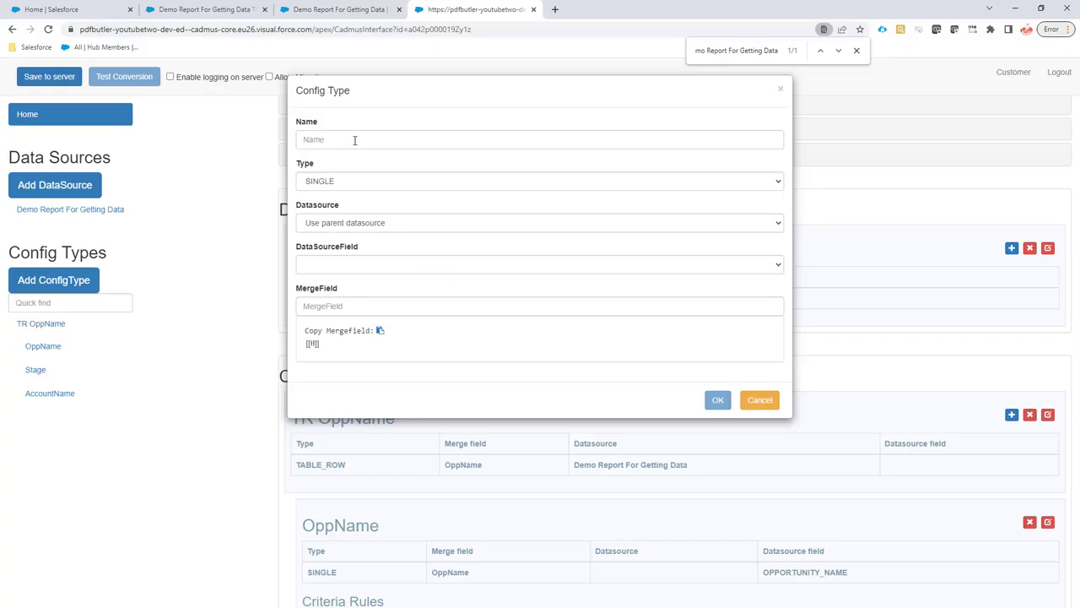
pyautogui.click(354, 140)
pyautogui.hotkey('ctrl', 'v')
pyautogui.click(362, 264)
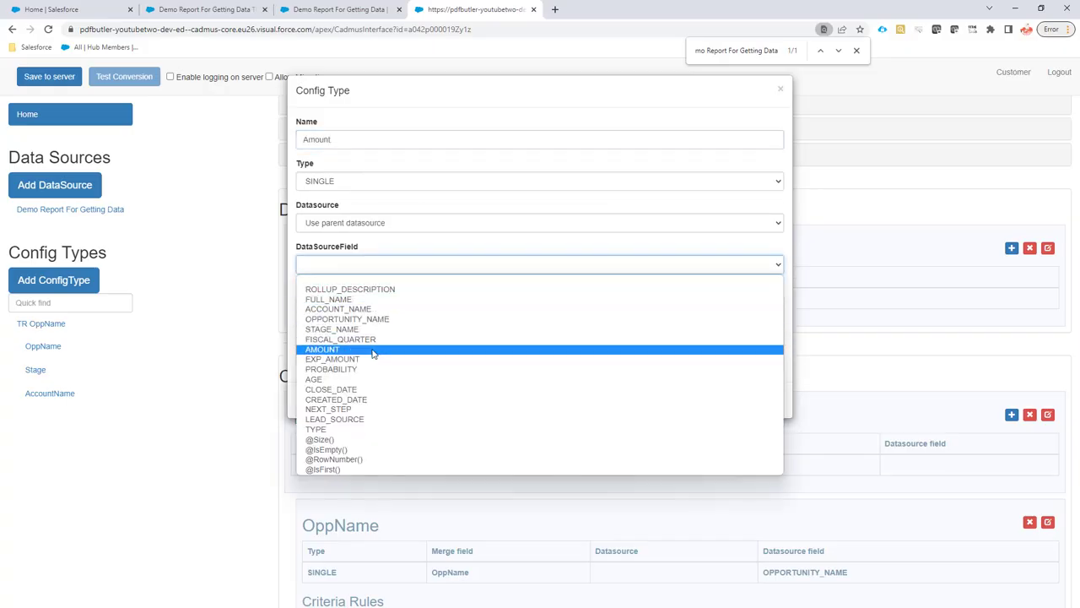
pyautogui.click(372, 350)
pyautogui.click(360, 300)
pyautogui.hotkey('ctrl', 'v')
pyautogui.click(717, 438)
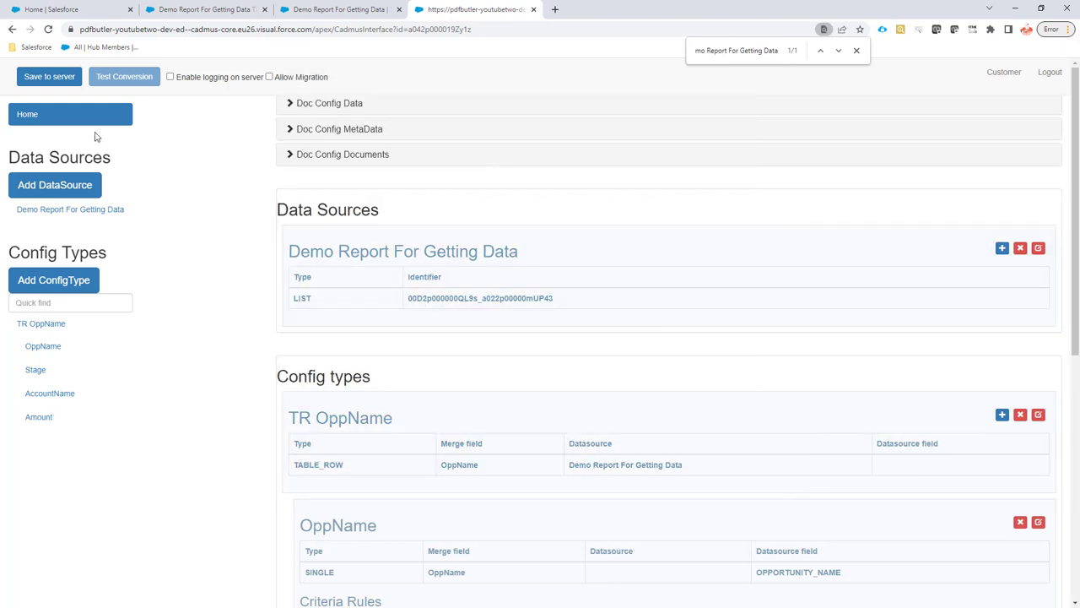
pyautogui.click(37, 82)
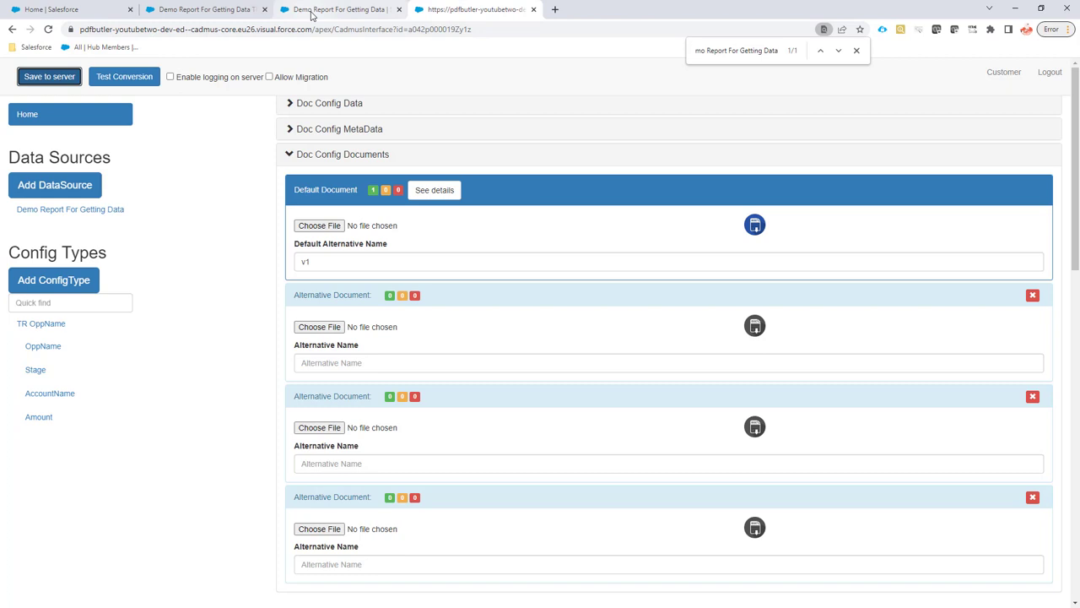
pyautogui.click(91, 12)
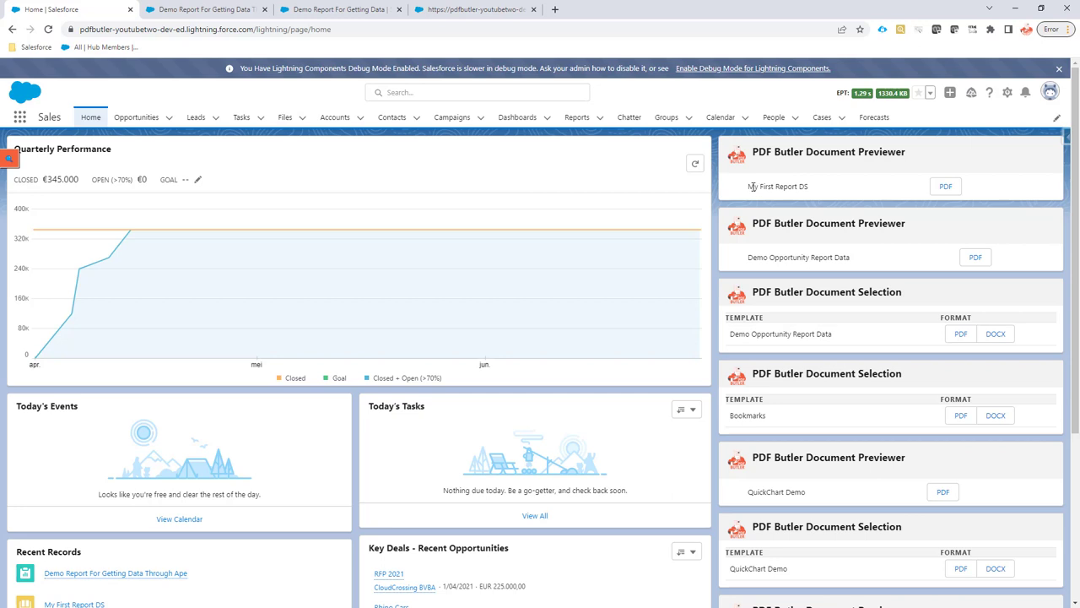
pyautogui.moveTo(750, 186); pyautogui.dragTo(797, 185)
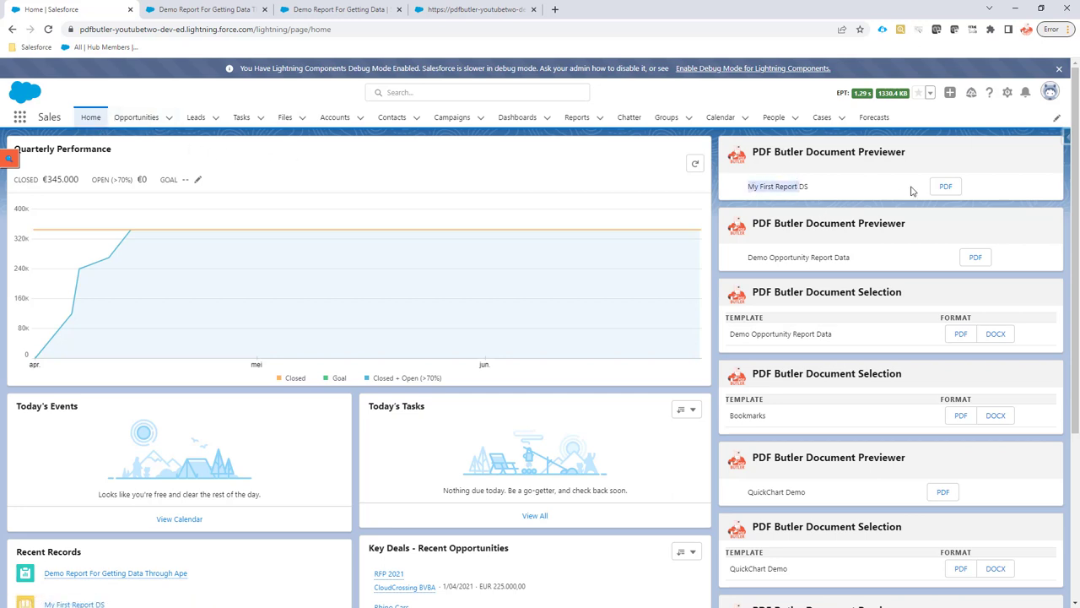
pyautogui.click(944, 186)
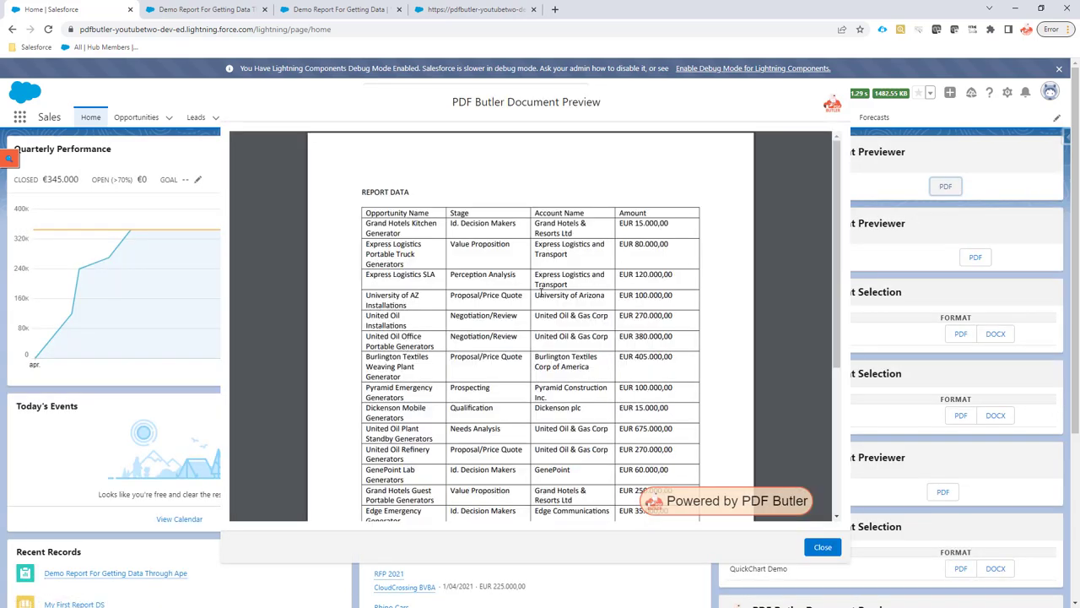
pyautogui.scroll(-5, 499, 268)
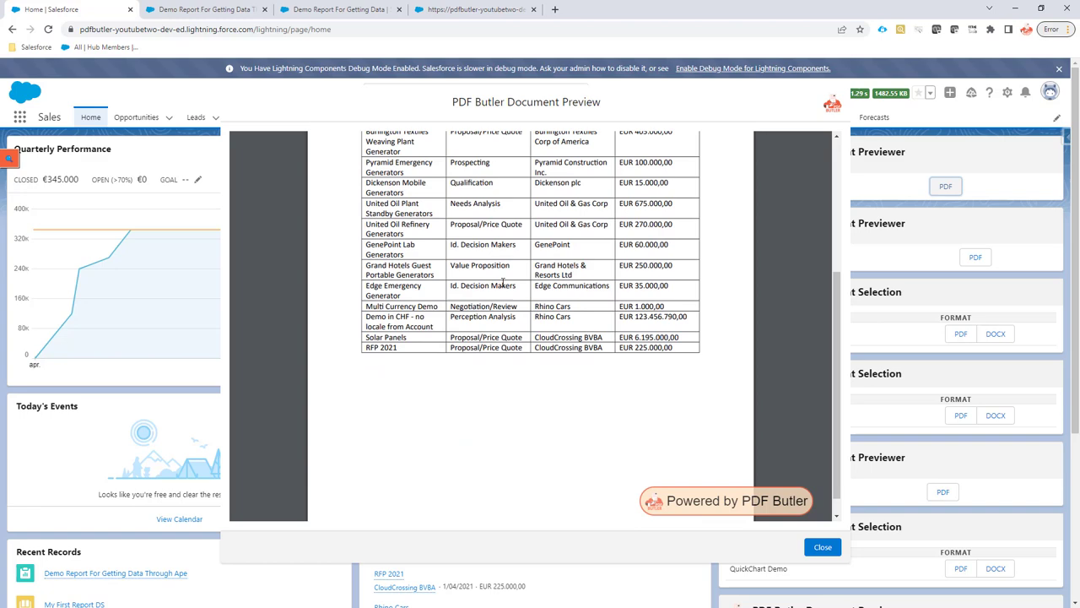
pyautogui.scroll(4, 503, 283)
pyautogui.scroll(1, 503, 283)
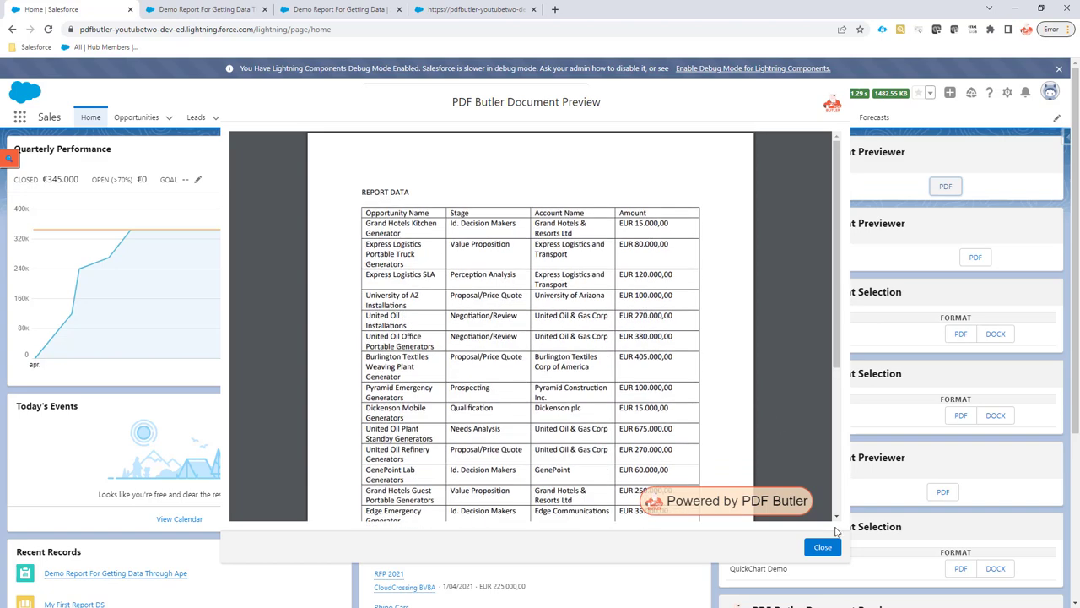
pyautogui.click(824, 549)
pyautogui.click(824, 549)
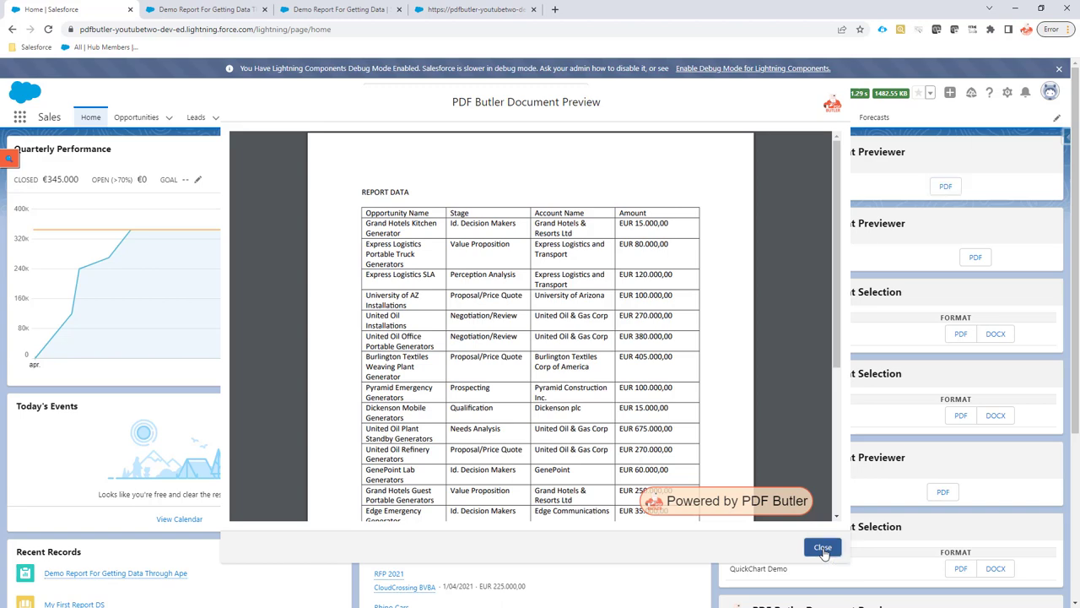
pyautogui.click(824, 550)
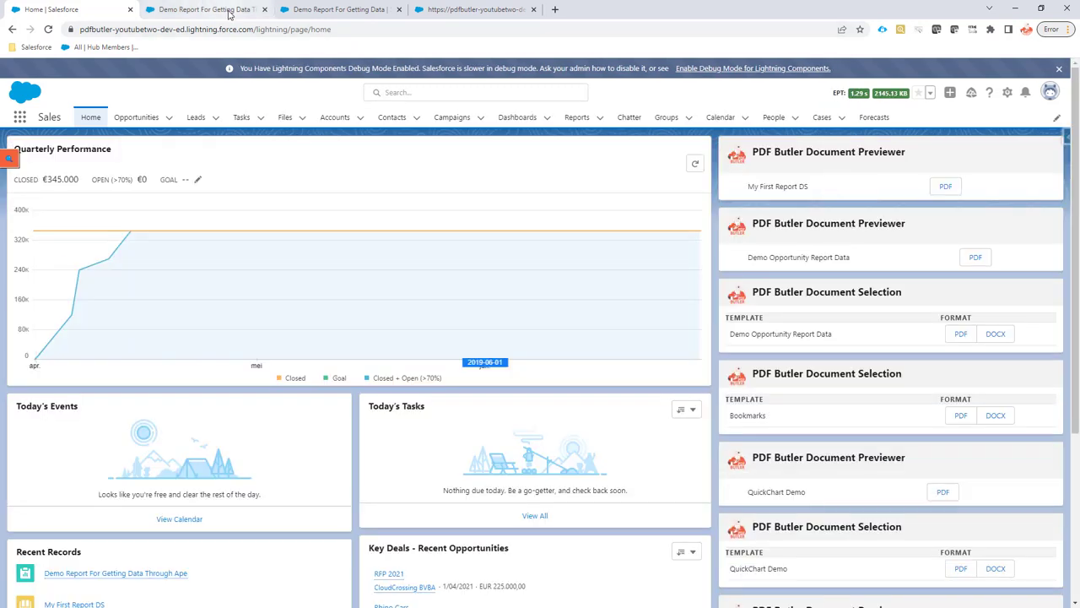
# Set the report's Opportunity Status filter to Closed Won and apply it
pyautogui.click(321, 7)
pyautogui.click(207, 10)
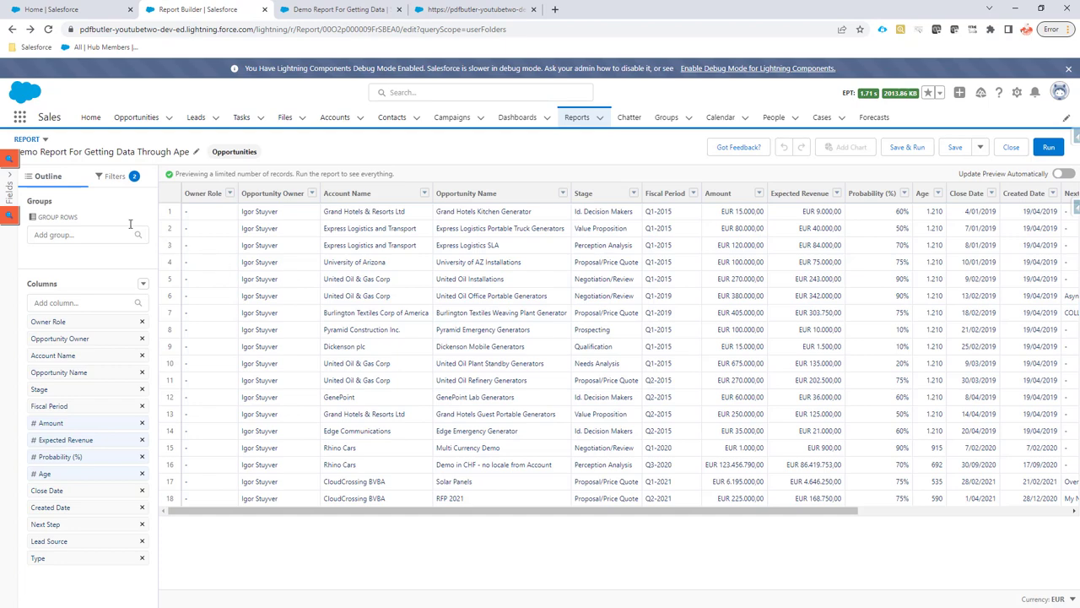
pyautogui.click(116, 177)
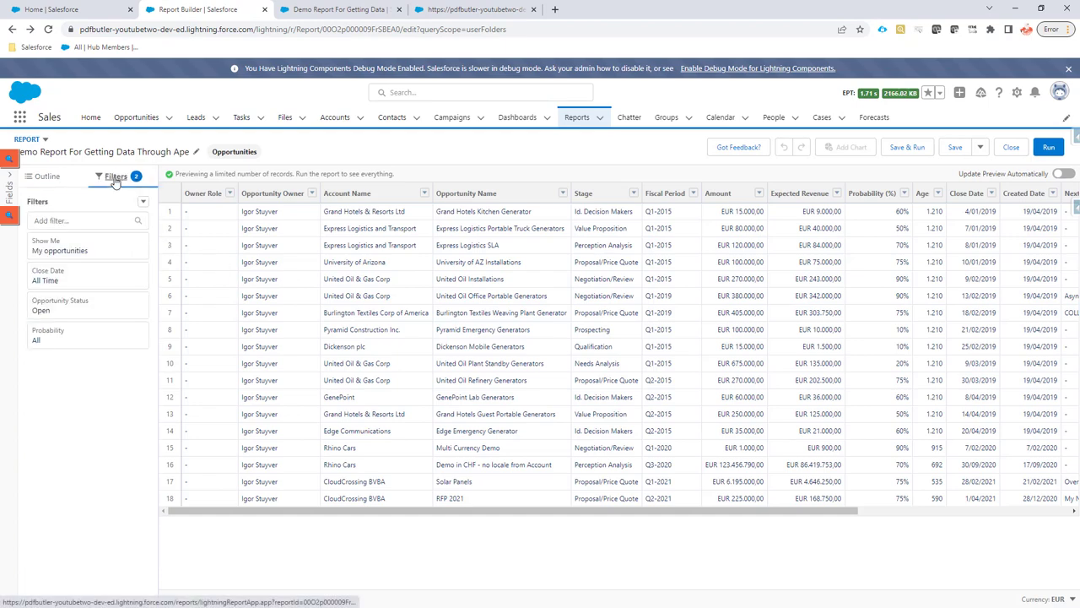
pyautogui.click(71, 253)
pyautogui.click(74, 281)
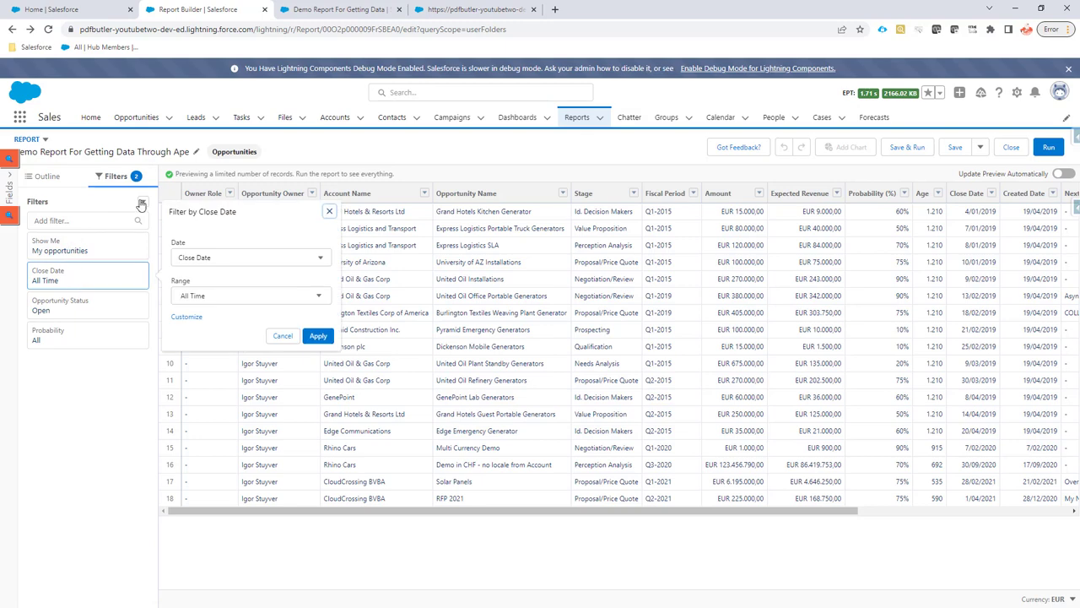
pyautogui.click(95, 388)
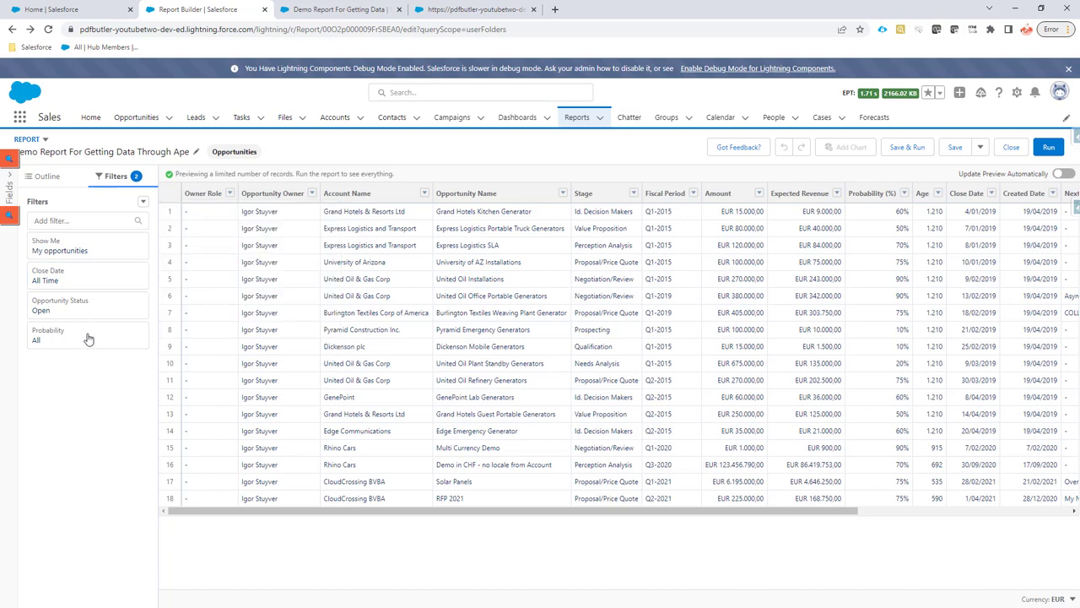
pyautogui.click(88, 339)
pyautogui.click(210, 346)
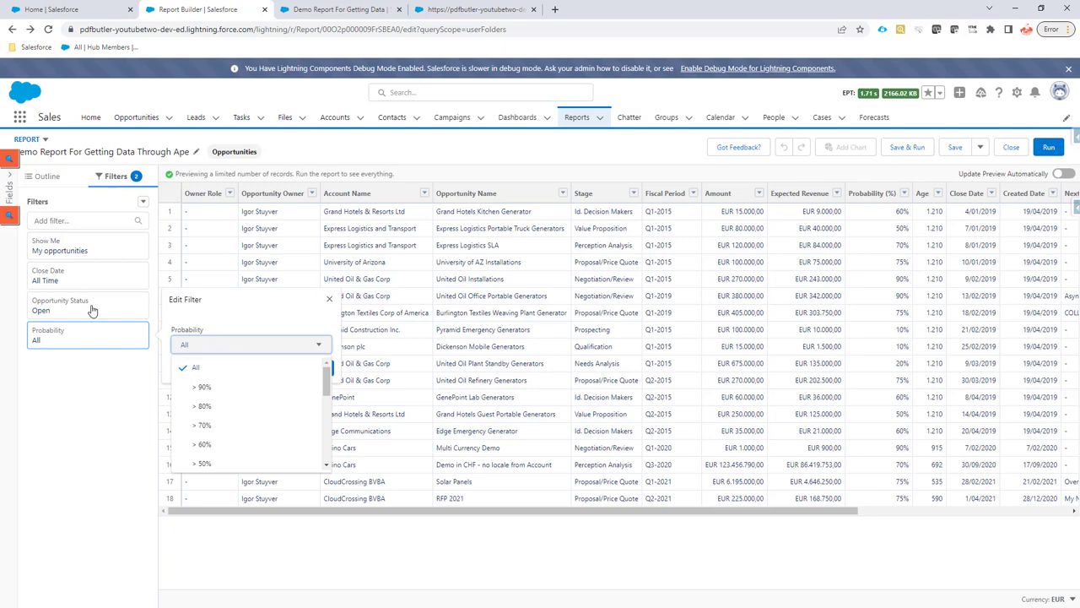
pyautogui.click(91, 308)
pyautogui.click(217, 319)
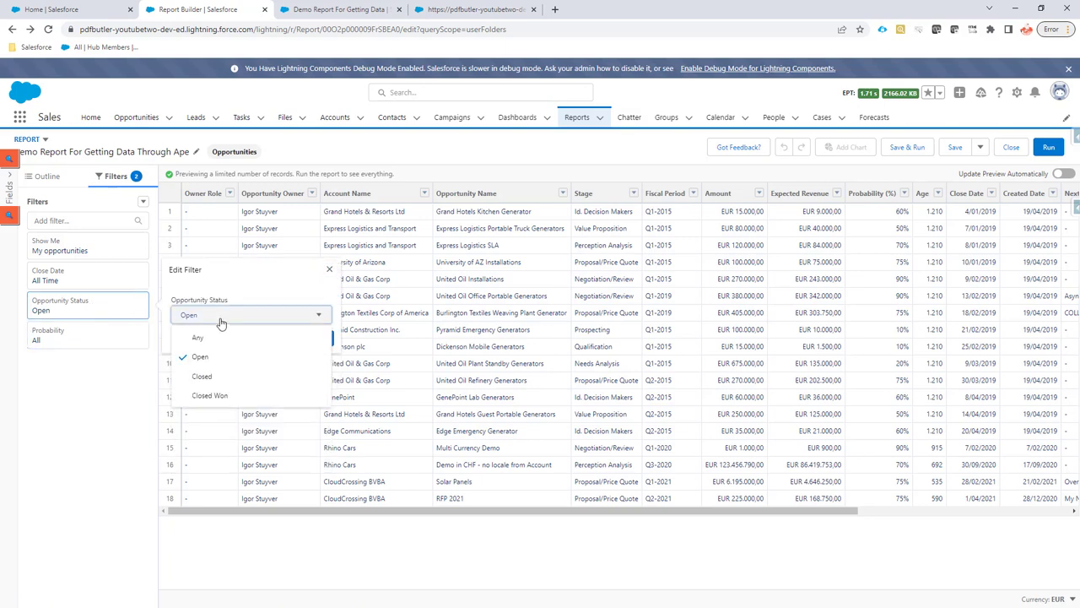
pyautogui.click(230, 395)
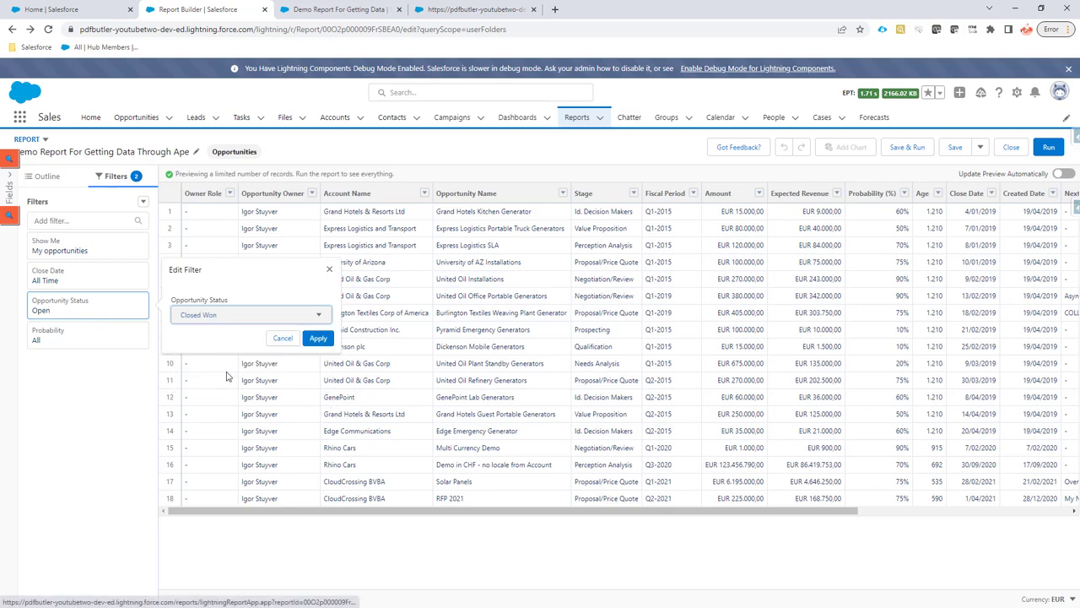
pyautogui.click(317, 337)
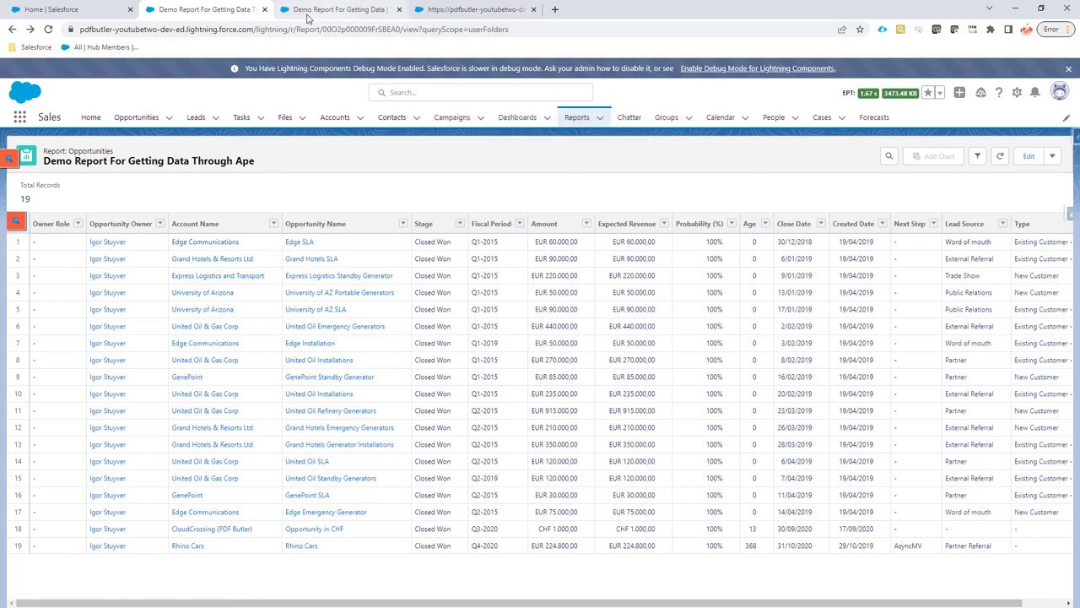
# From Home, generate the My First Report DS PDF preview and review its 19-row Closed Won table
pyautogui.click(102, 11)
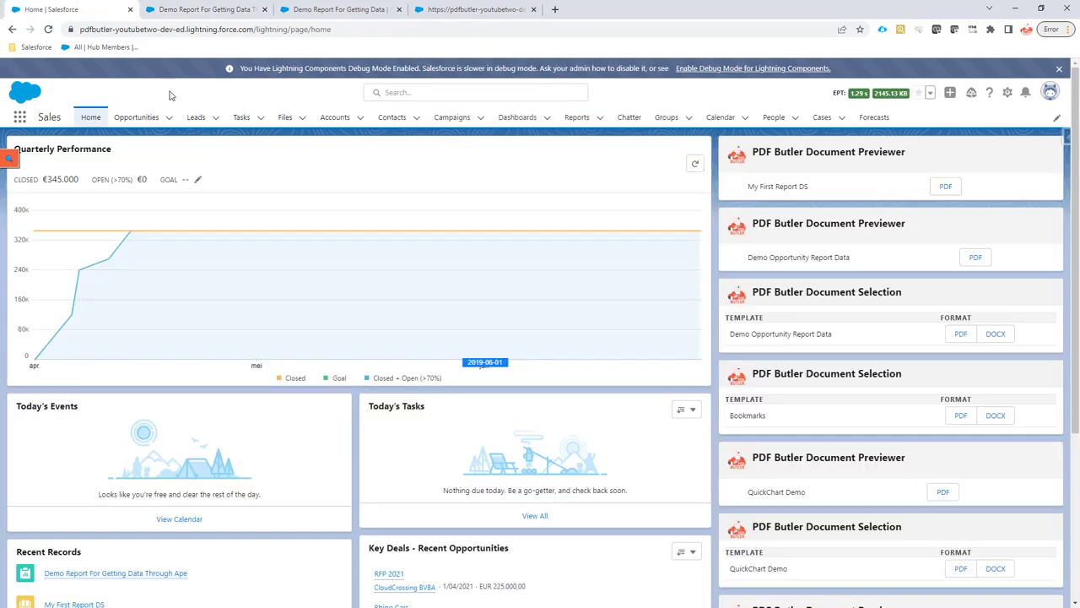
pyautogui.click(946, 187)
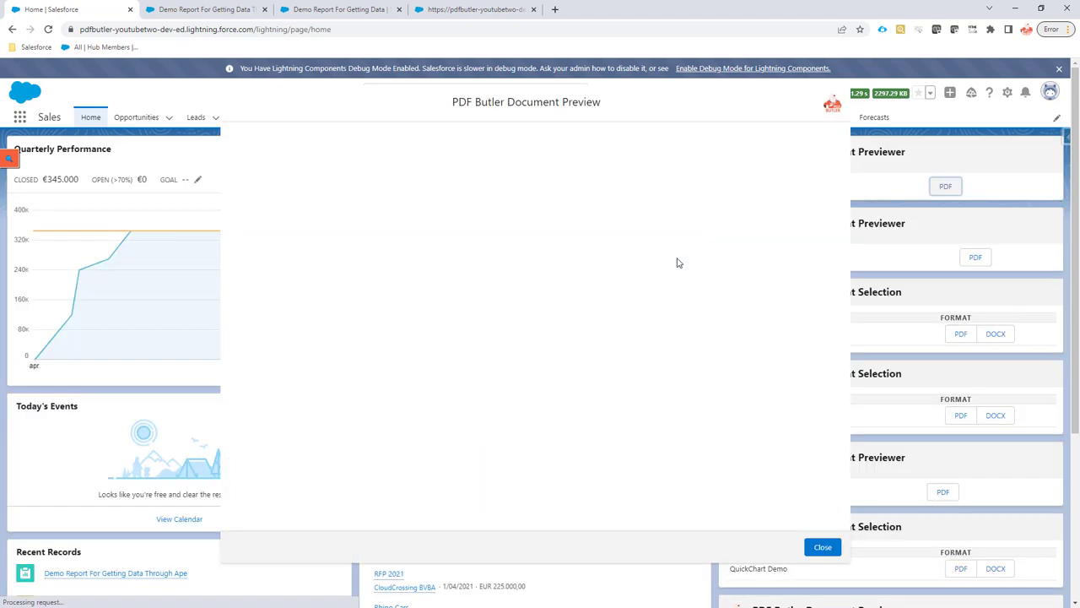
pyautogui.scroll(-3, 544, 226)
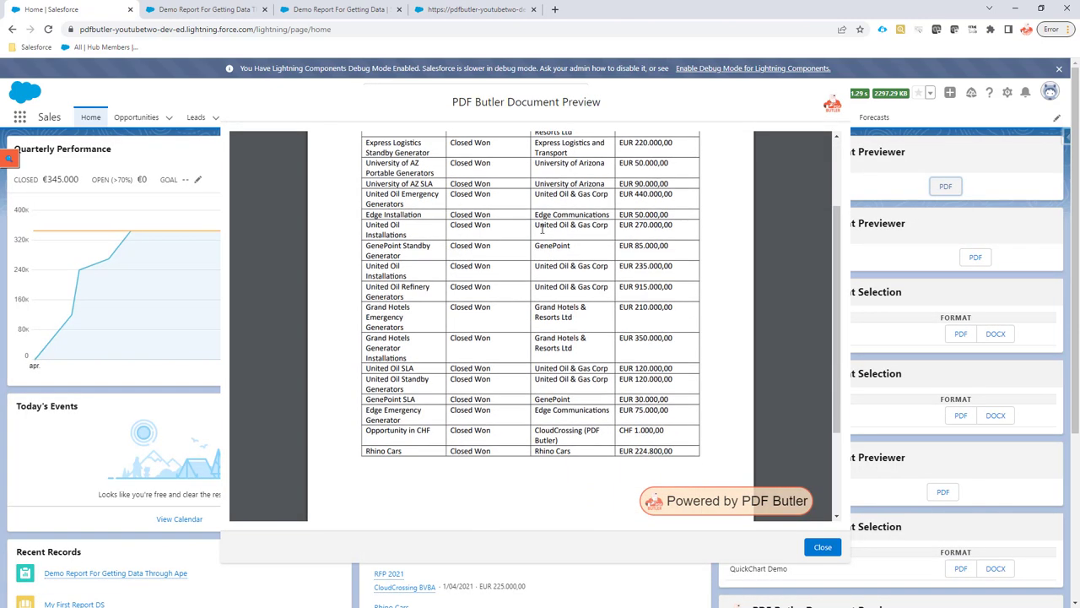
pyautogui.scroll(2, 519, 226)
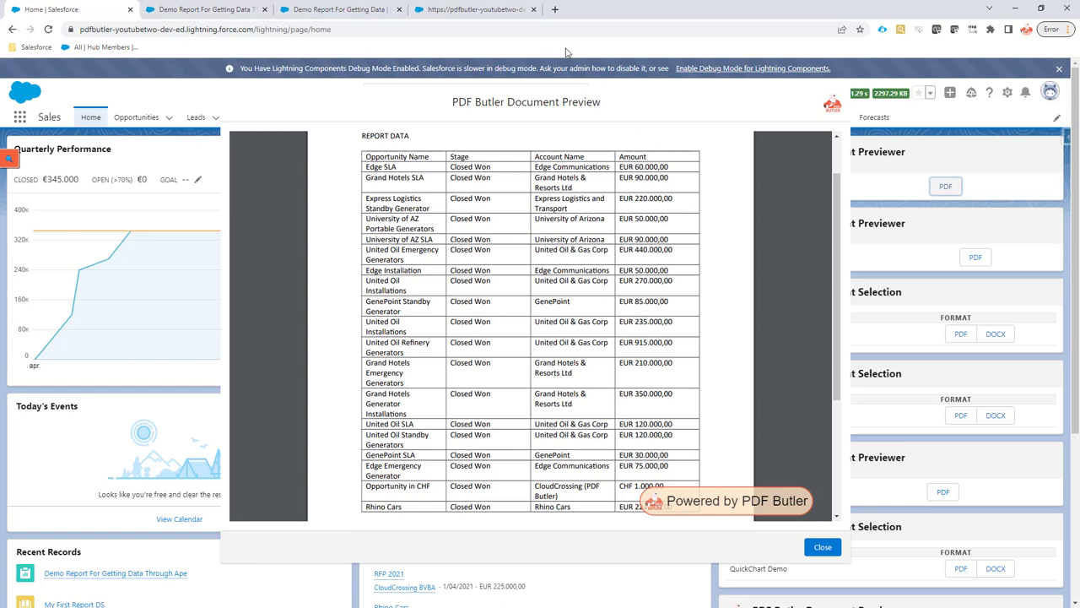
# Return to the saved opportunities report and open its filters in edit mode
pyautogui.click(460, 12)
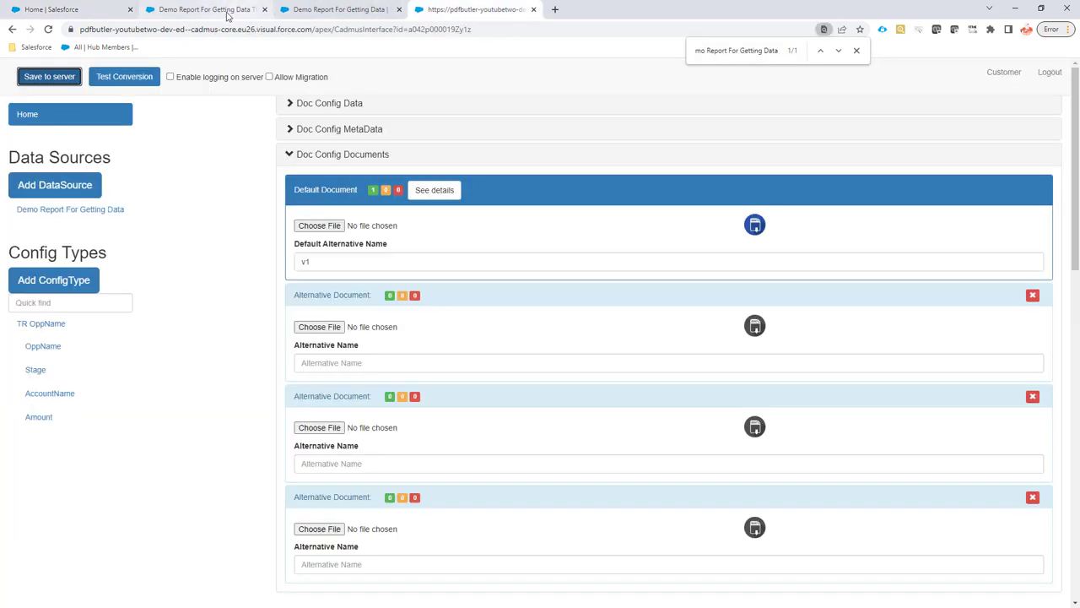
pyautogui.click(211, 10)
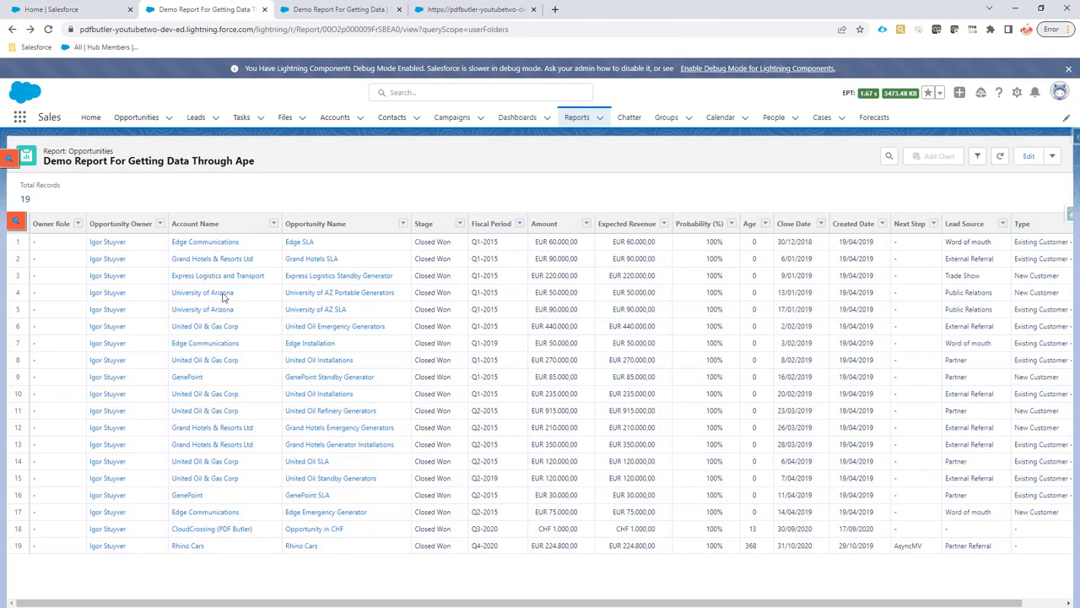
pyautogui.click(1029, 155)
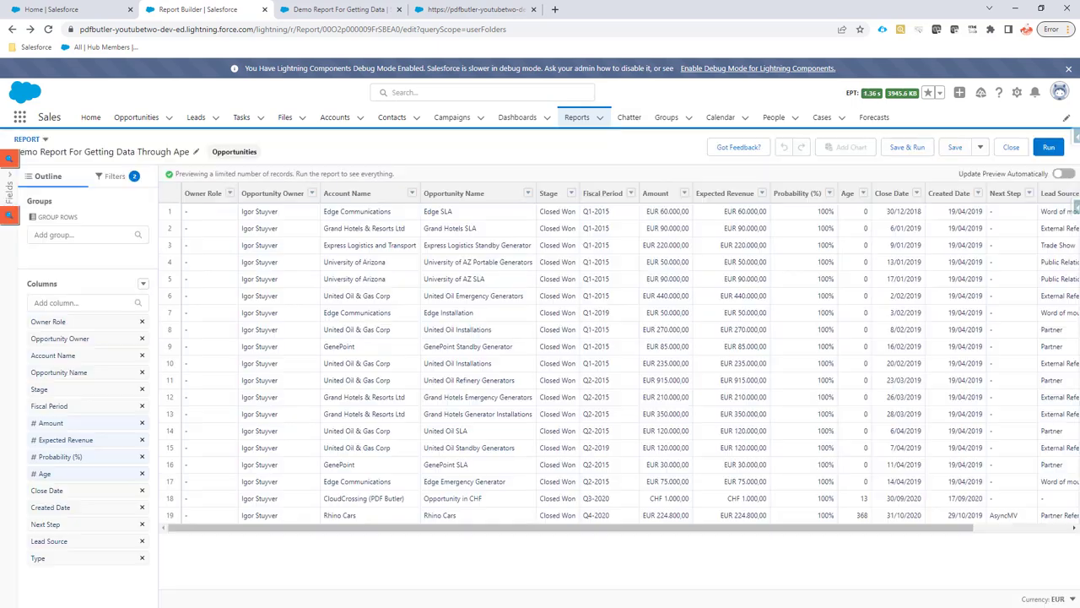
pyautogui.click(115, 175)
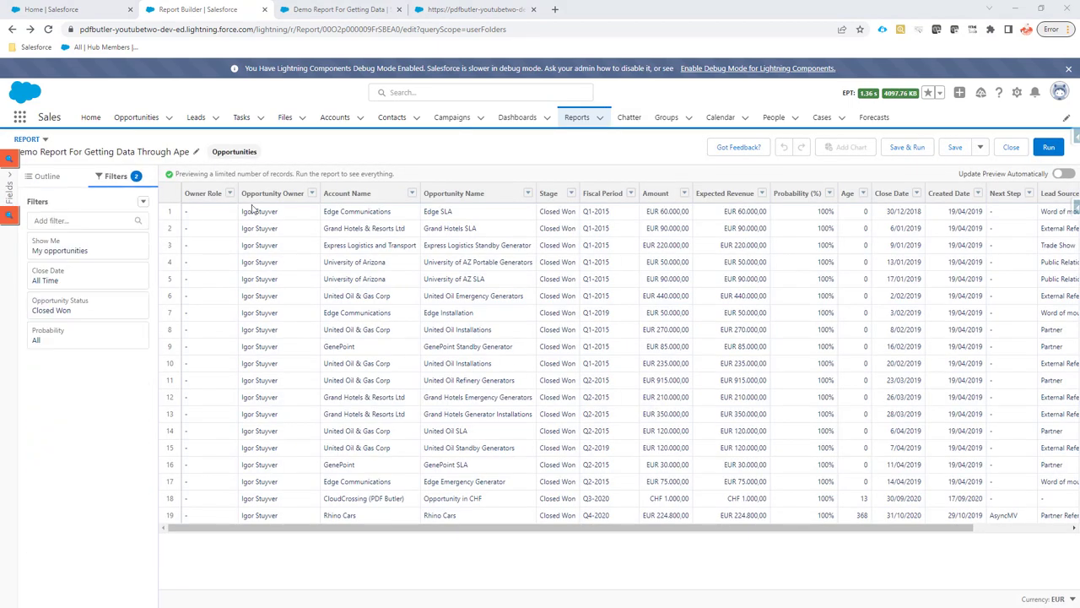
# Add an Amount greater than 100000 filter, then save and run the report
pyautogui.click(72, 219)
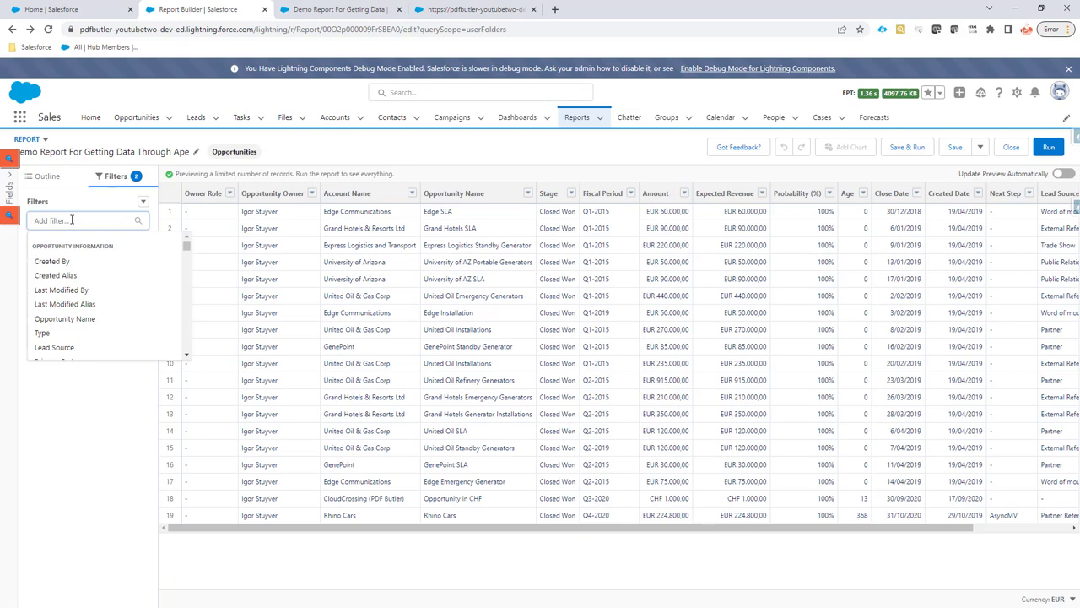
pyautogui.write('amo')
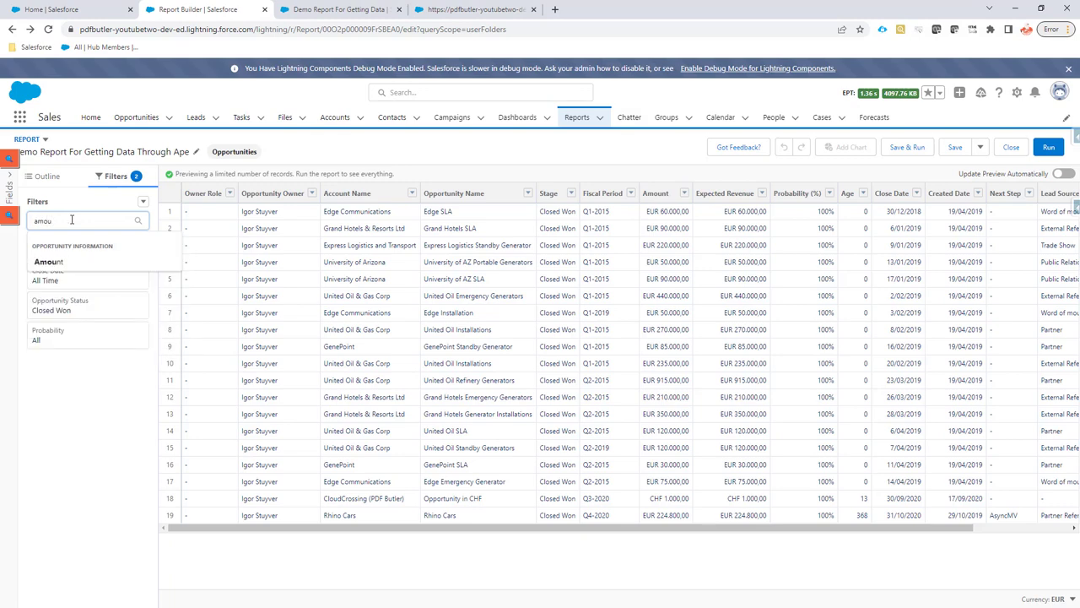
pyautogui.write('u')
pyautogui.click(50, 262)
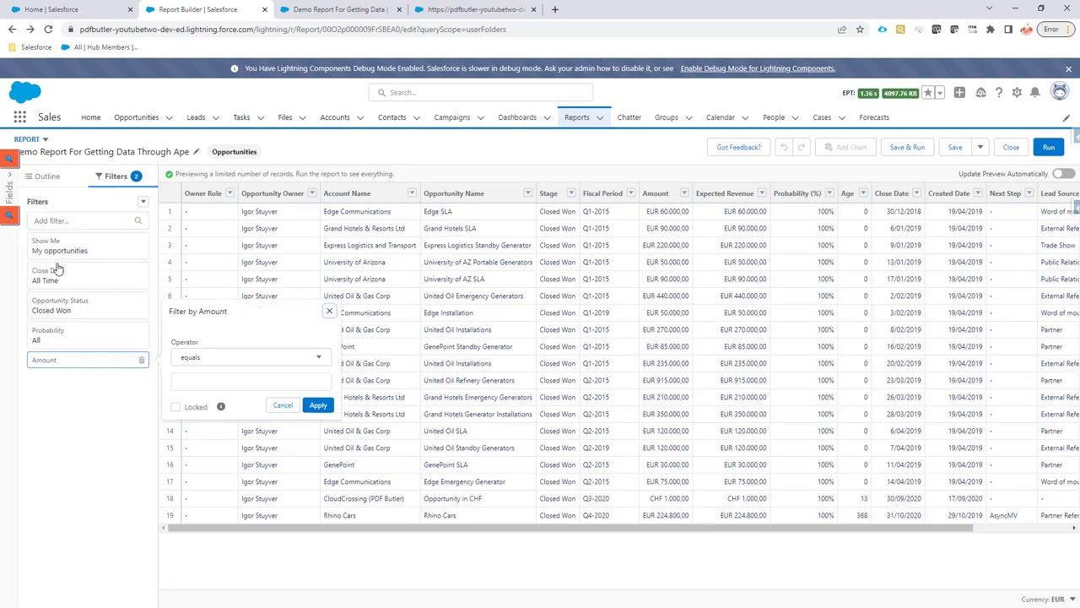
pyautogui.click(204, 364)
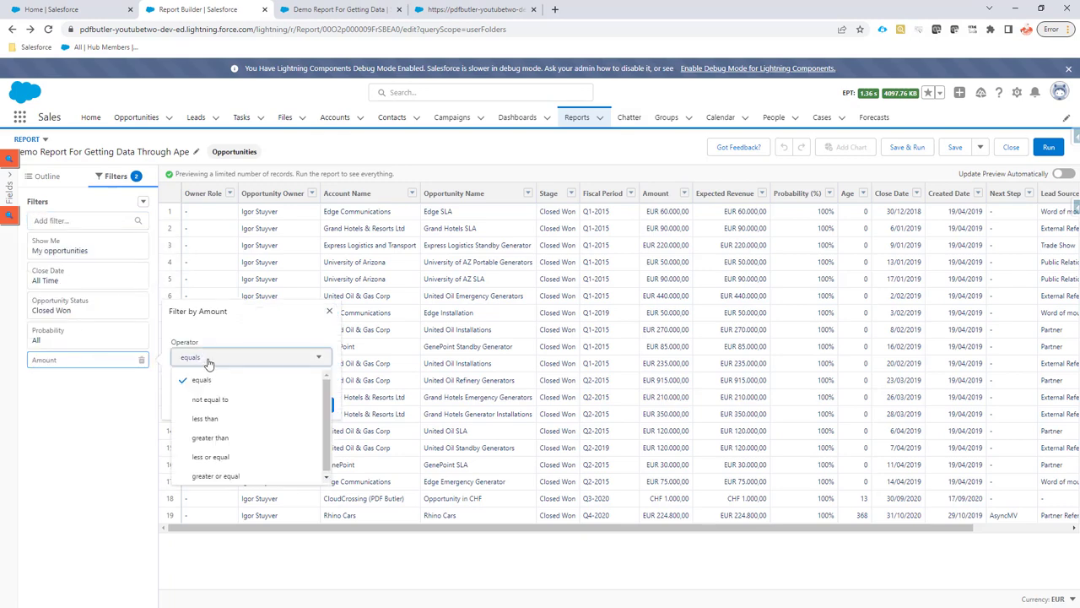
pyautogui.click(251, 441)
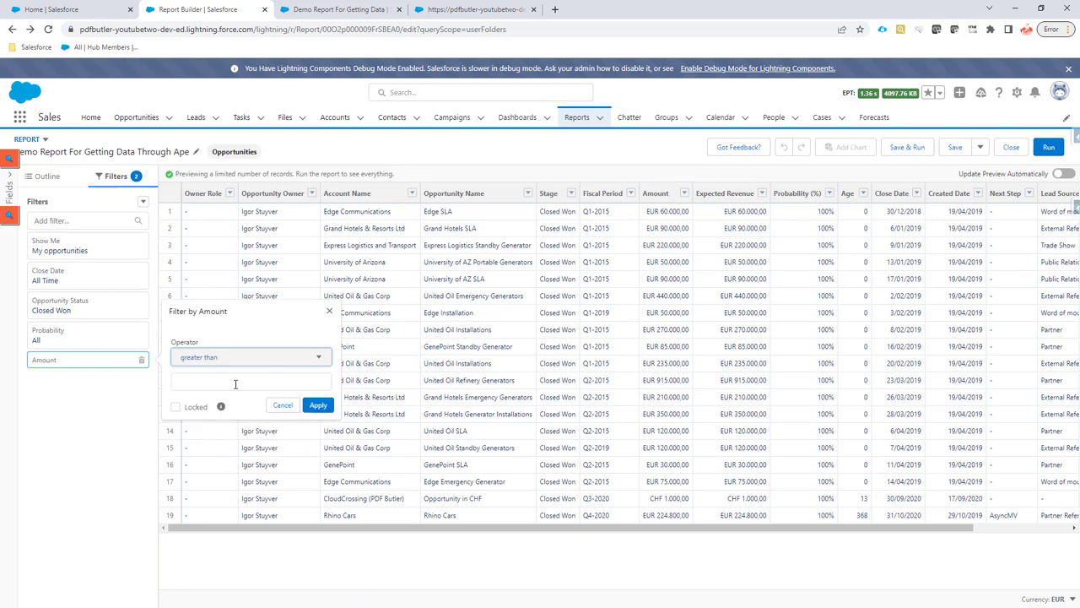
pyautogui.click(236, 384)
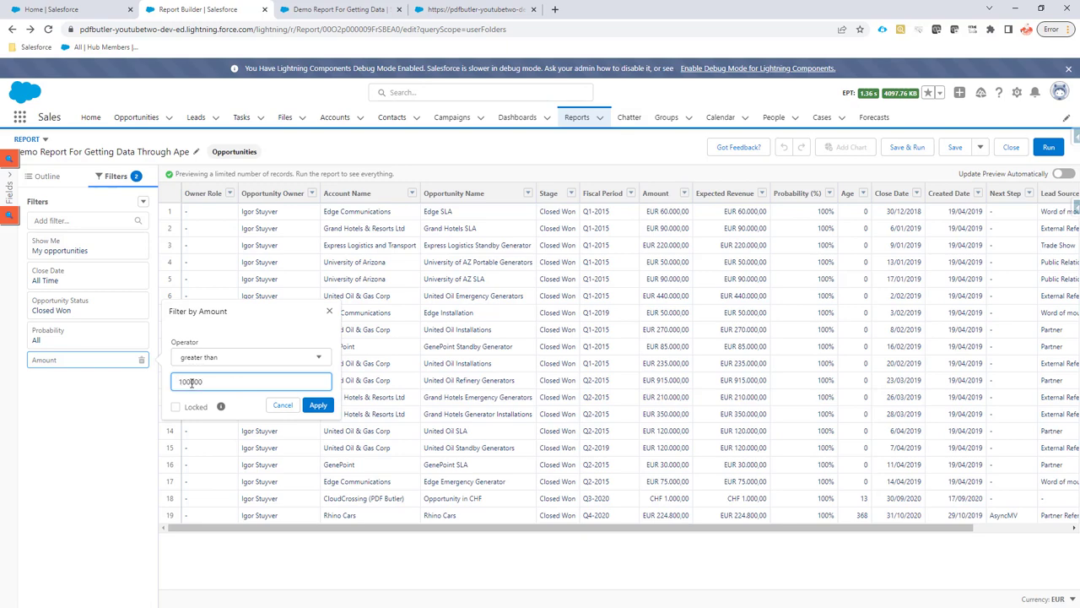
pyautogui.click(316, 405)
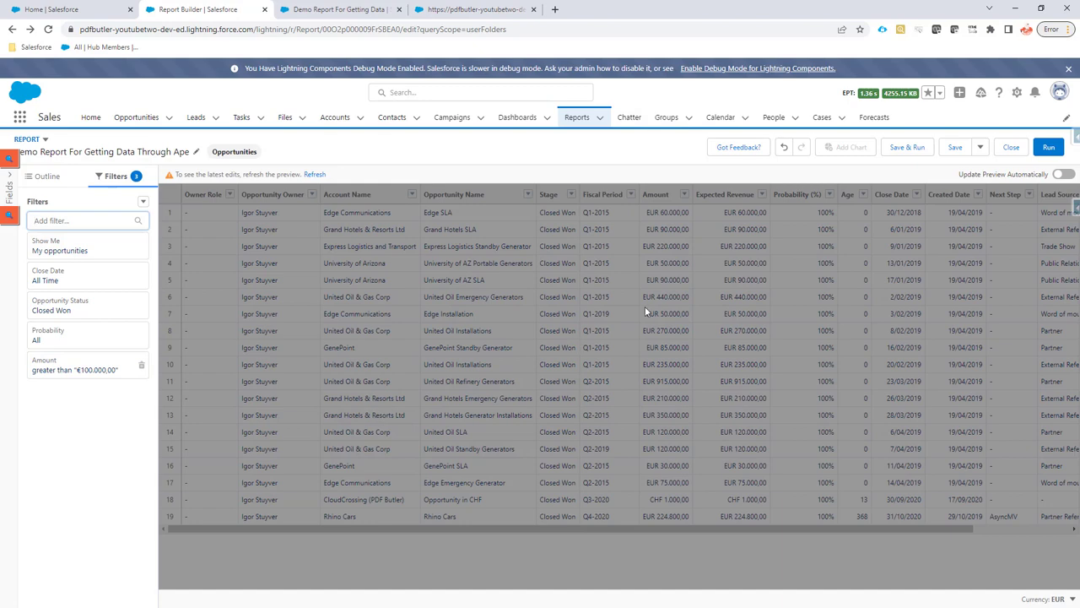
pyautogui.click(918, 148)
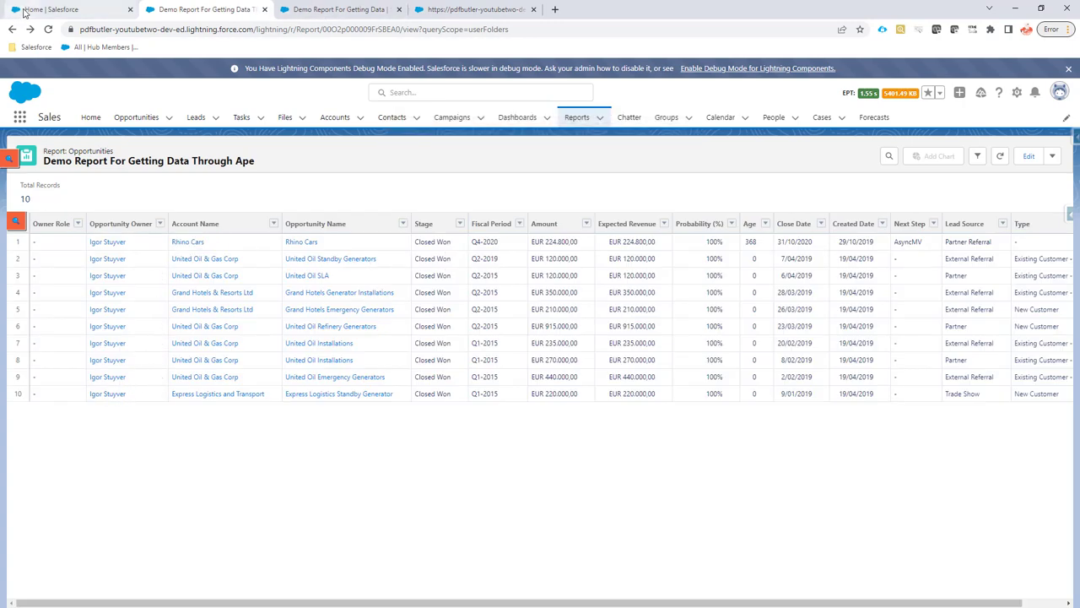
# Close the outdated preview on Home and regenerate the My First Report DS PDF
pyautogui.click(51, 9)
pyautogui.click(823, 547)
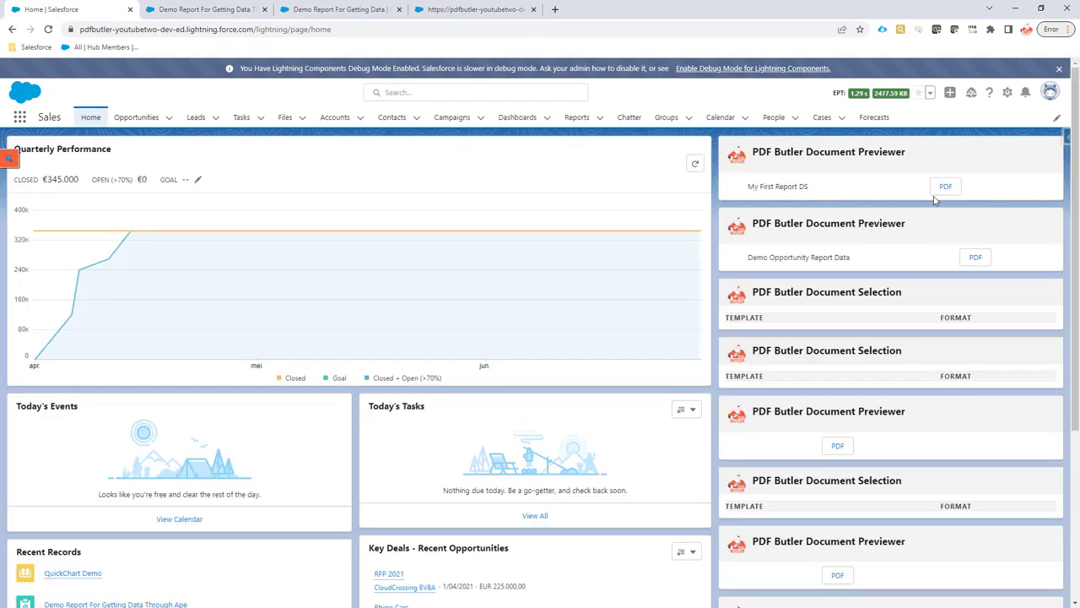
pyautogui.click(937, 190)
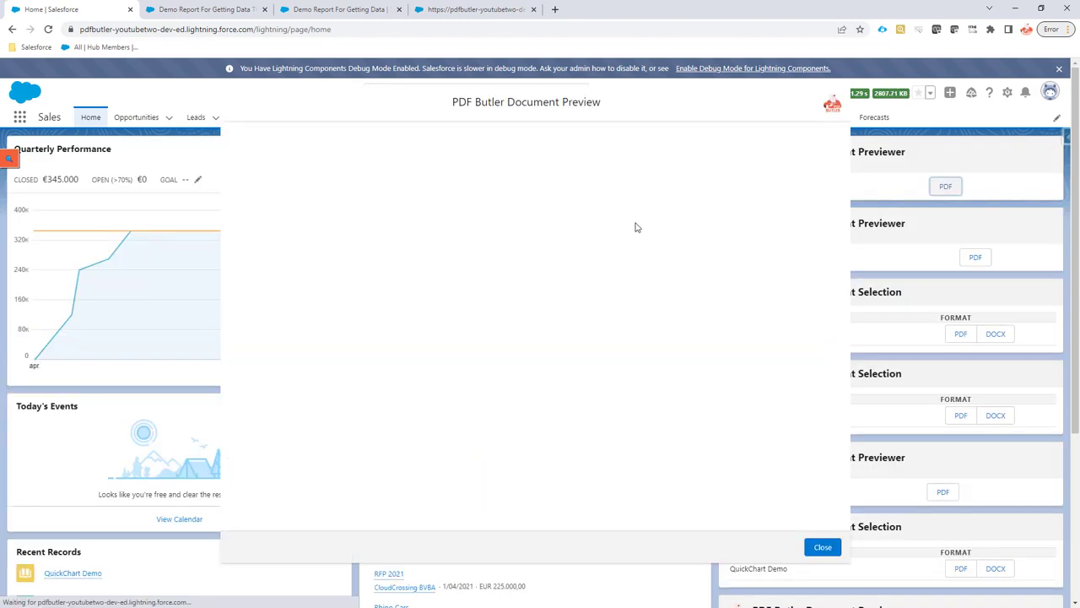